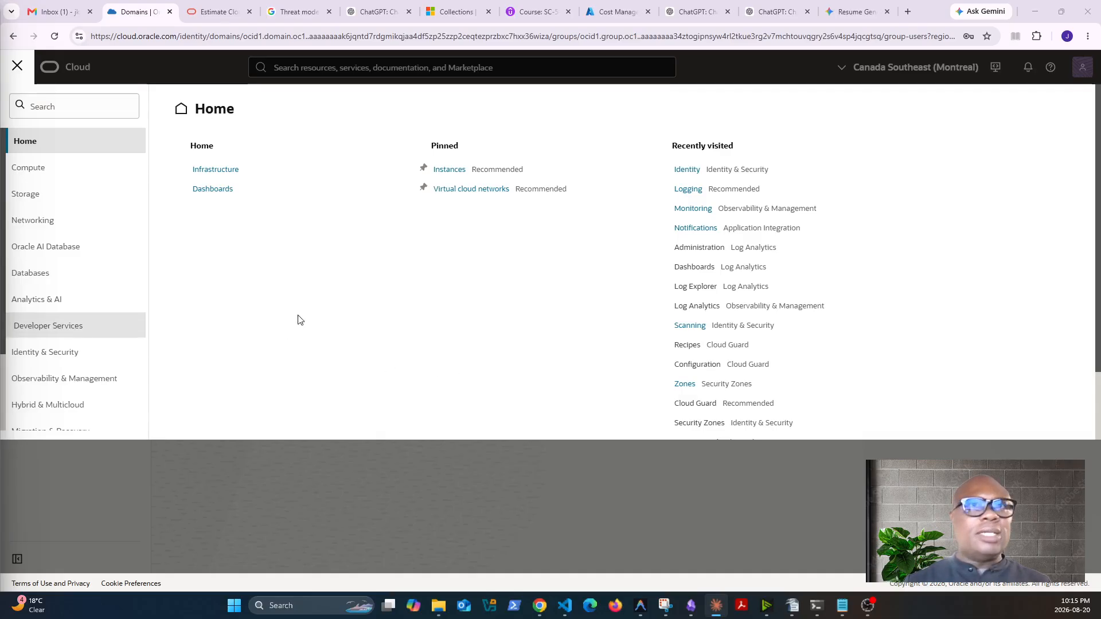
Step: Open the Default domain from the Identity & Security domains list
{"action": "scroll", "coordinate": [69, 376], "scroll_direction": "down", "scroll_amount": 1}
{"action": "scroll", "coordinate": [71, 361], "scroll_direction": "down", "scroll_amount": 2}
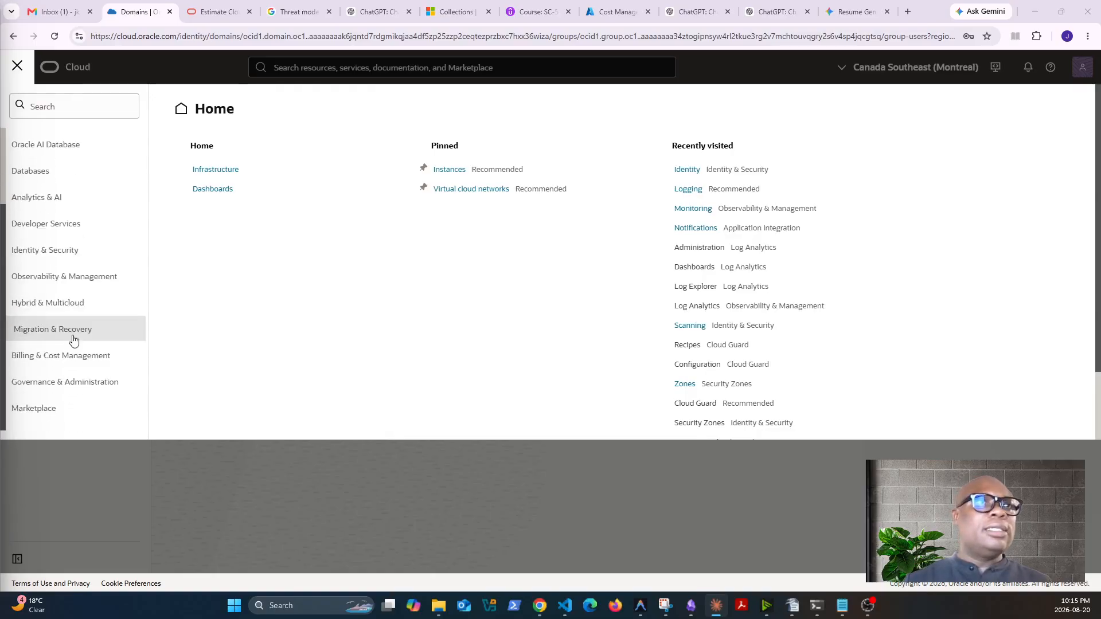
{"action": "left_click", "coordinate": [57, 259]}
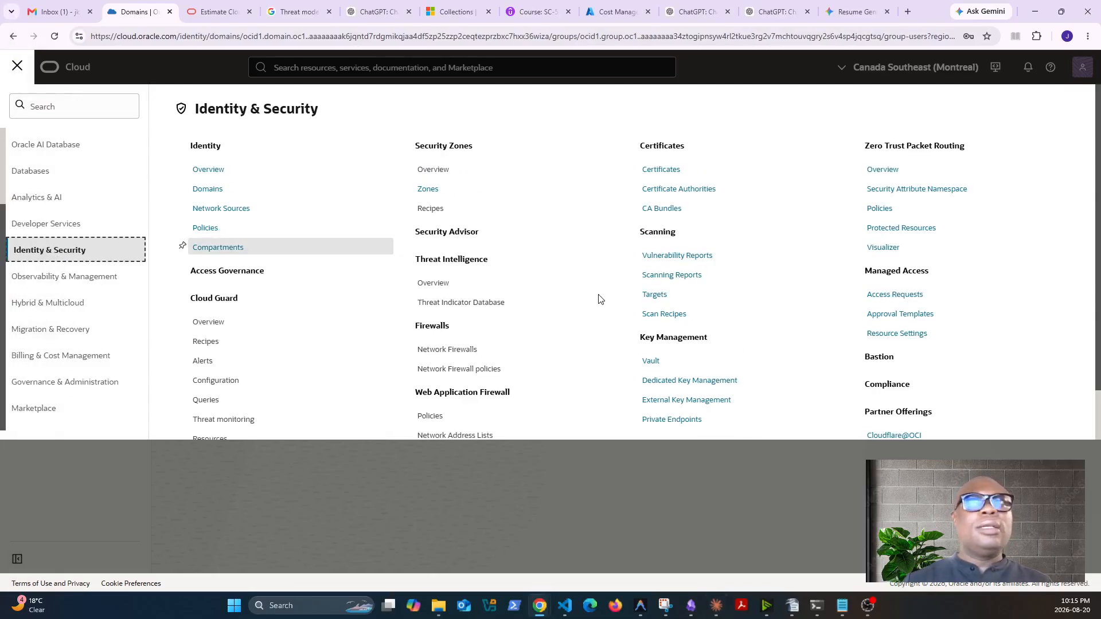
{"action": "left_click", "coordinate": [207, 189]}
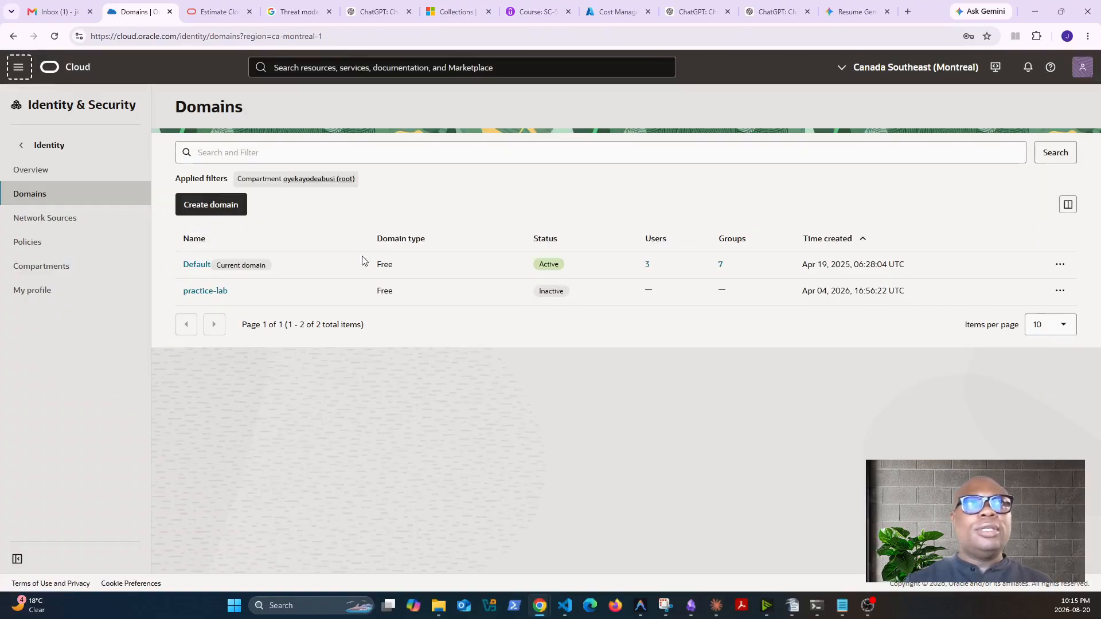
{"action": "left_click", "coordinate": [196, 265]}
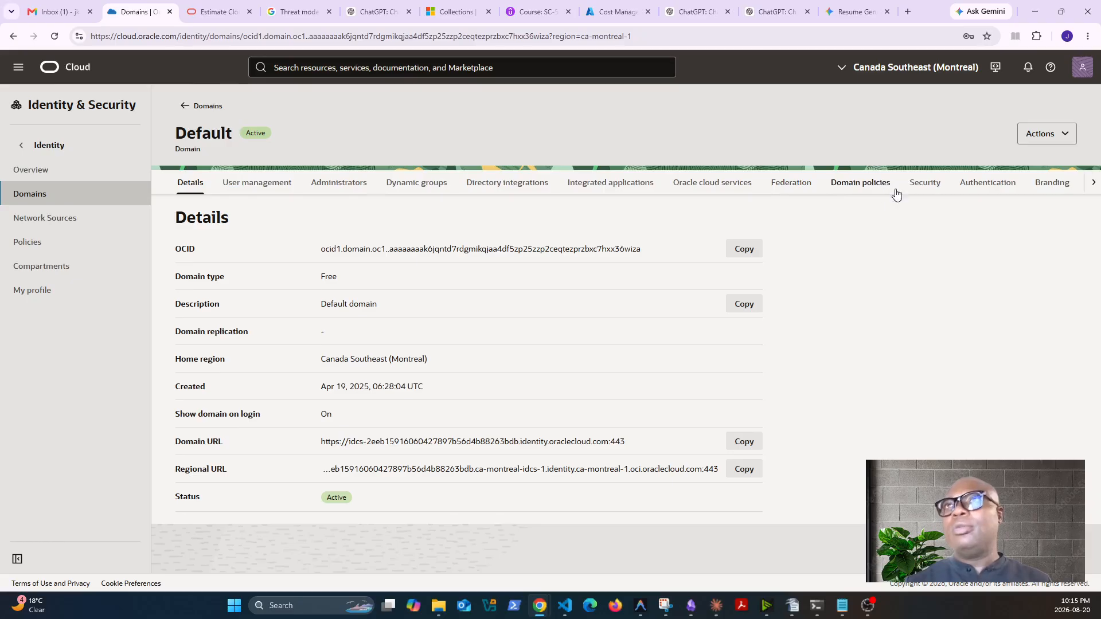
Step: Examine the Default domain's security settings: network perimeters, adaptive security, trusted partner certificates, account recovery and its usage policy
{"action": "left_click", "coordinate": [1093, 184]}
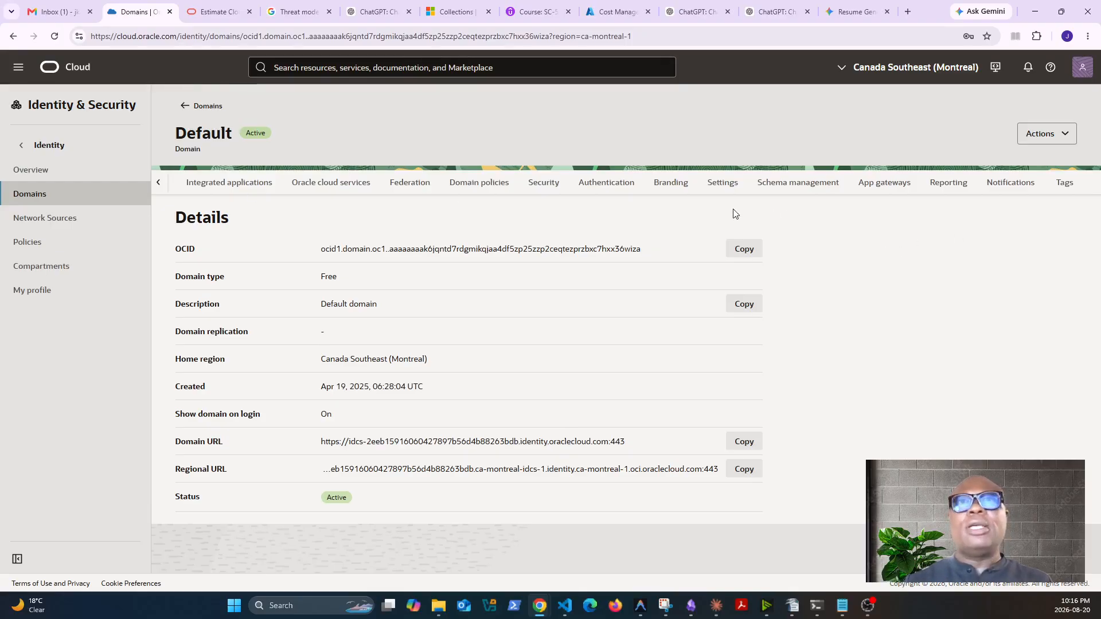
{"action": "left_click", "coordinate": [551, 184]}
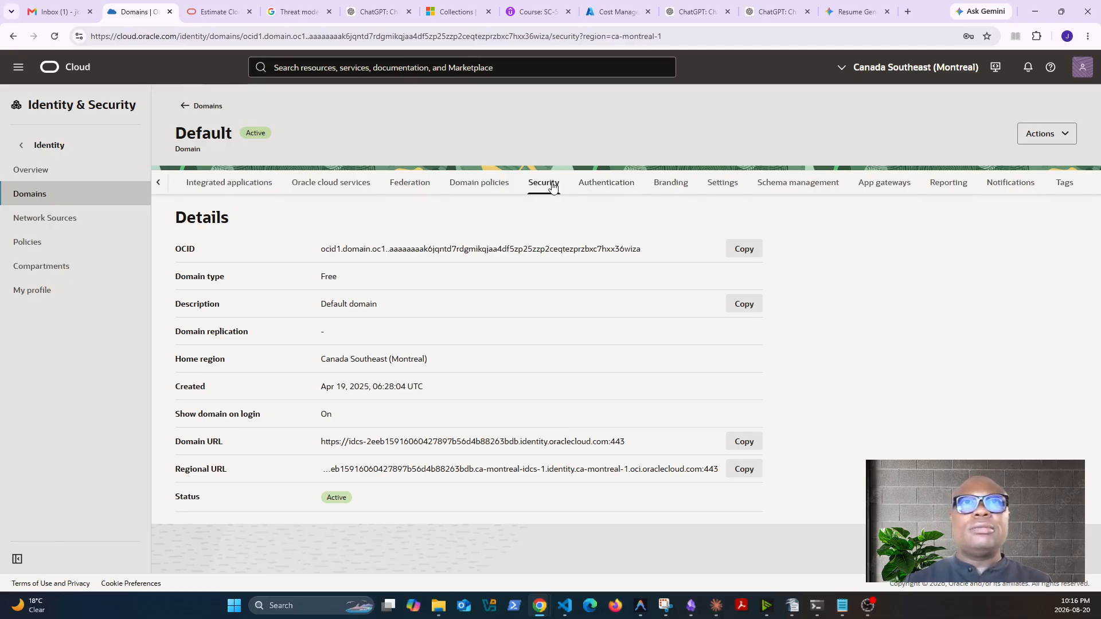
{"action": "scroll", "coordinate": [346, 326], "scroll_direction": "down", "scroll_amount": 3}
{"action": "scroll", "coordinate": [344, 322], "scroll_direction": "up", "scroll_amount": 2}
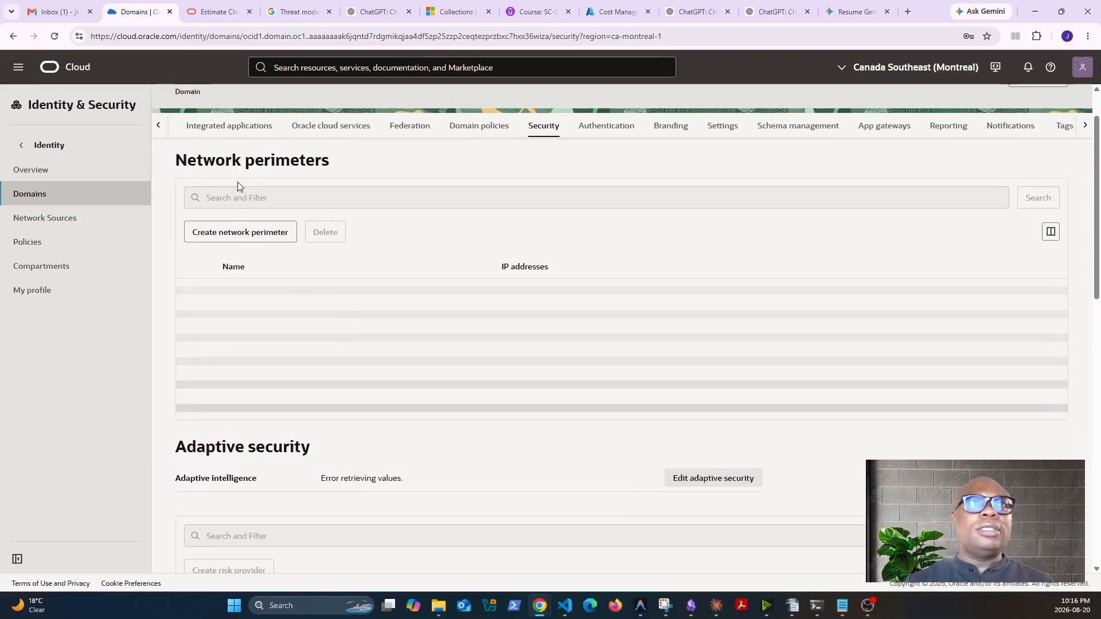
{"action": "scroll", "coordinate": [317, 267], "scroll_direction": "down", "scroll_amount": 4}
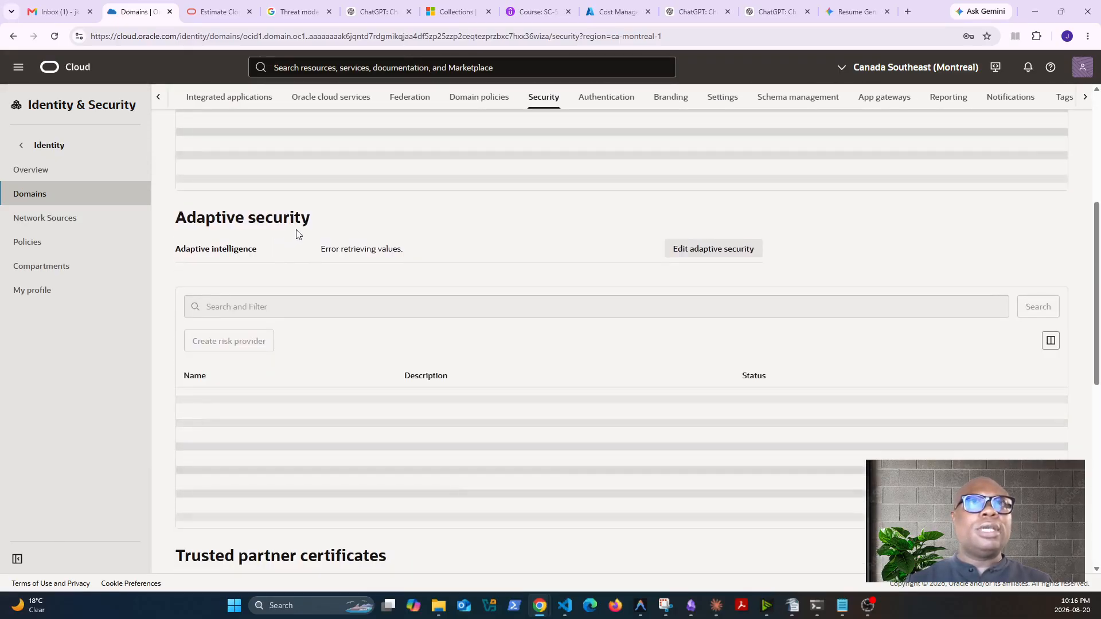
{"action": "scroll", "coordinate": [303, 235], "scroll_direction": "down", "scroll_amount": 6}
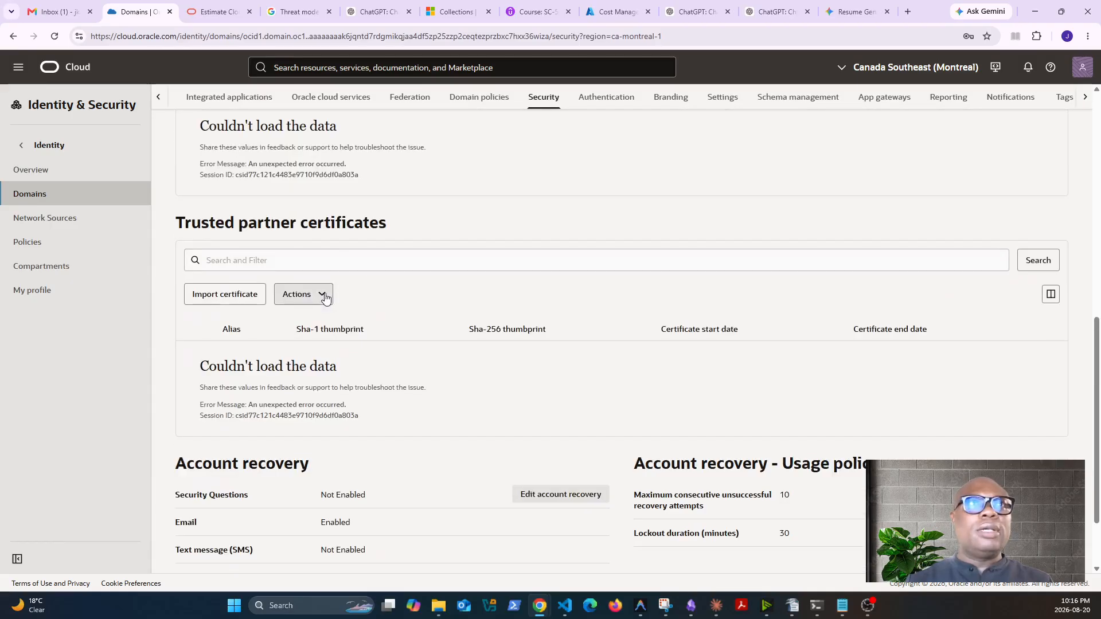
{"action": "scroll", "coordinate": [374, 254], "scroll_direction": "down", "scroll_amount": 2}
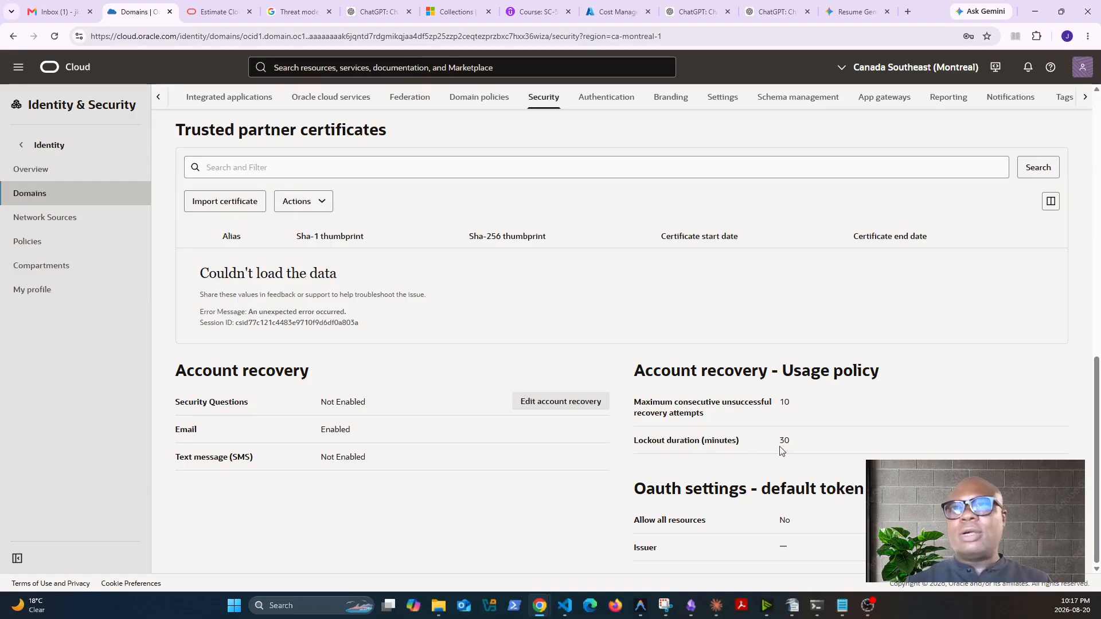
{"action": "scroll", "coordinate": [769, 436], "scroll_direction": "up", "scroll_amount": 4}
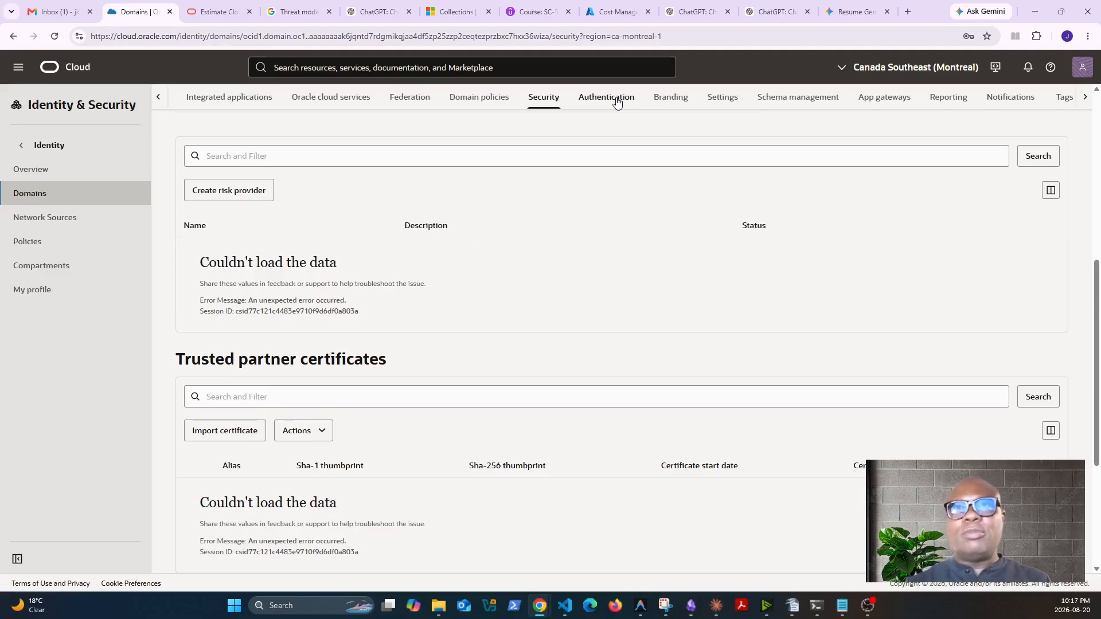
Step: Review the Default domain's authentication factors, trusted devices and sign-in rules
{"action": "left_click", "coordinate": [618, 101]}
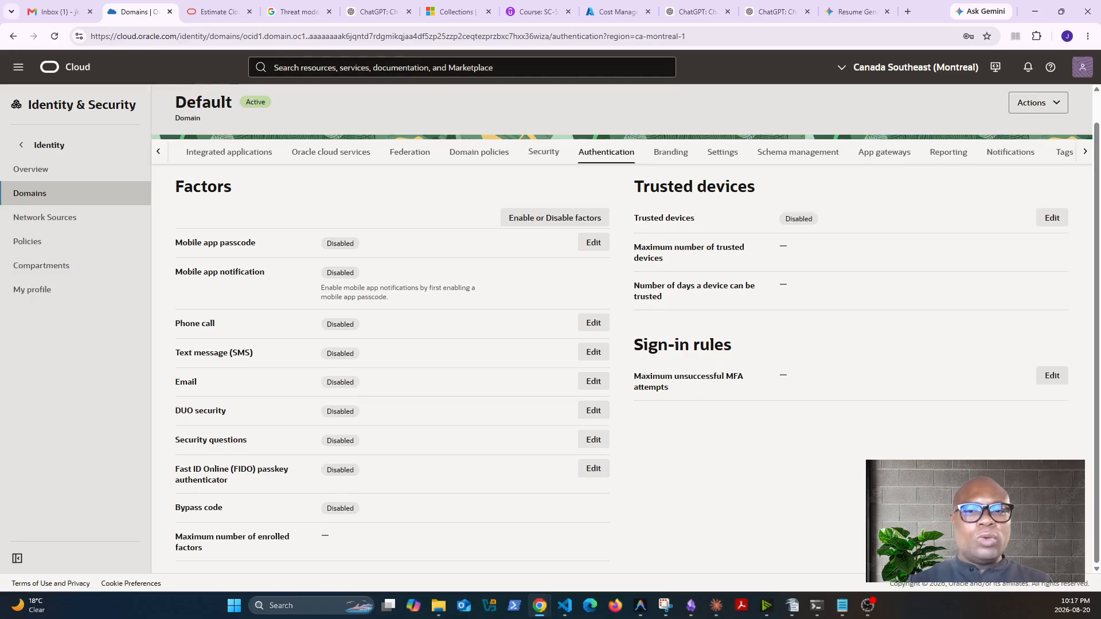
{"action": "key", "text": "alt+Tab"}
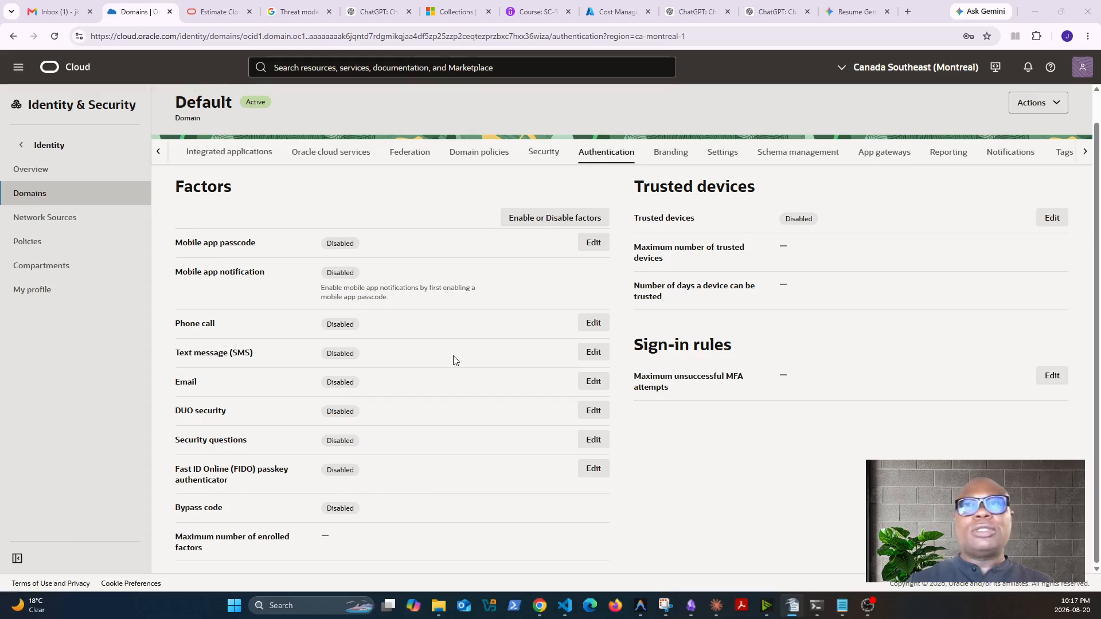
{"action": "scroll", "coordinate": [453, 359], "scroll_direction": "up", "scroll_amount": 1}
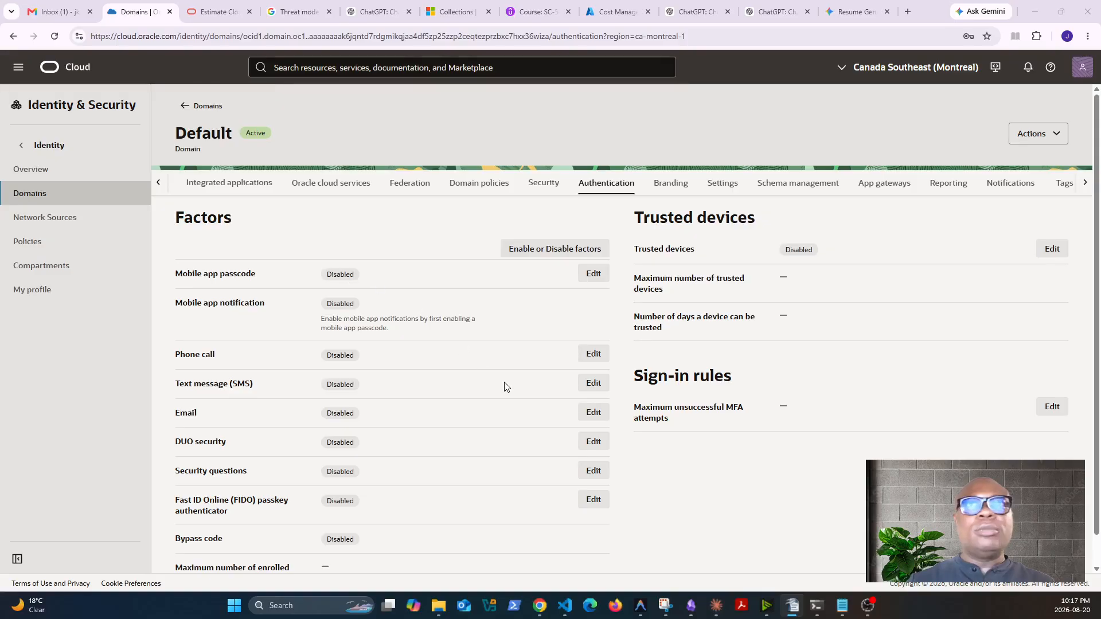
{"action": "scroll", "coordinate": [358, 338], "scroll_direction": "down", "scroll_amount": 1}
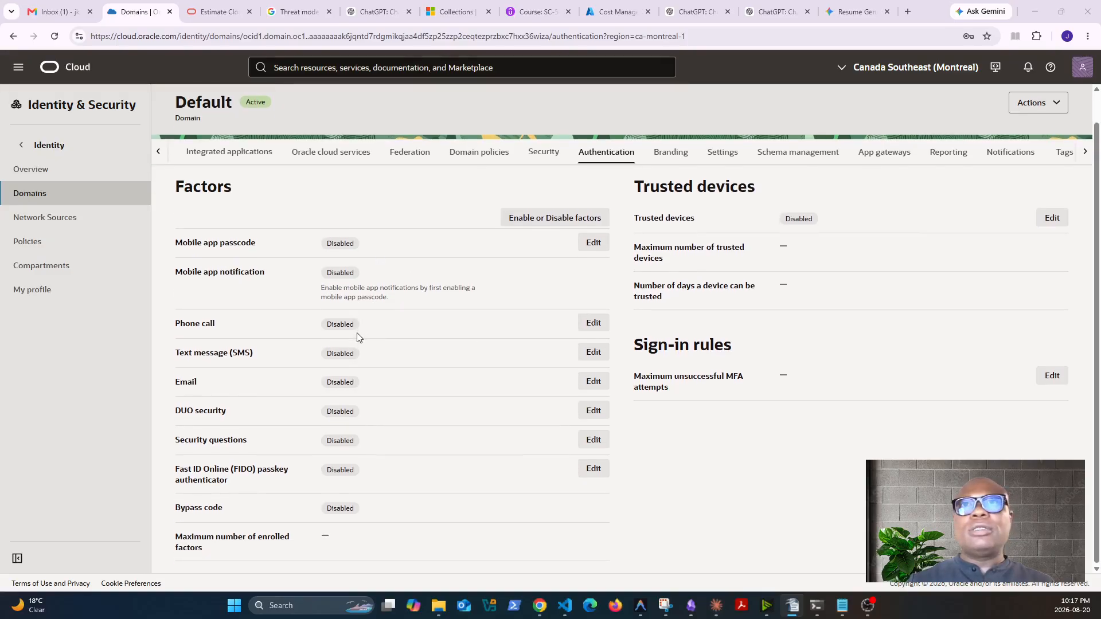
{"action": "scroll", "coordinate": [358, 337], "scroll_direction": "up", "scroll_amount": 1}
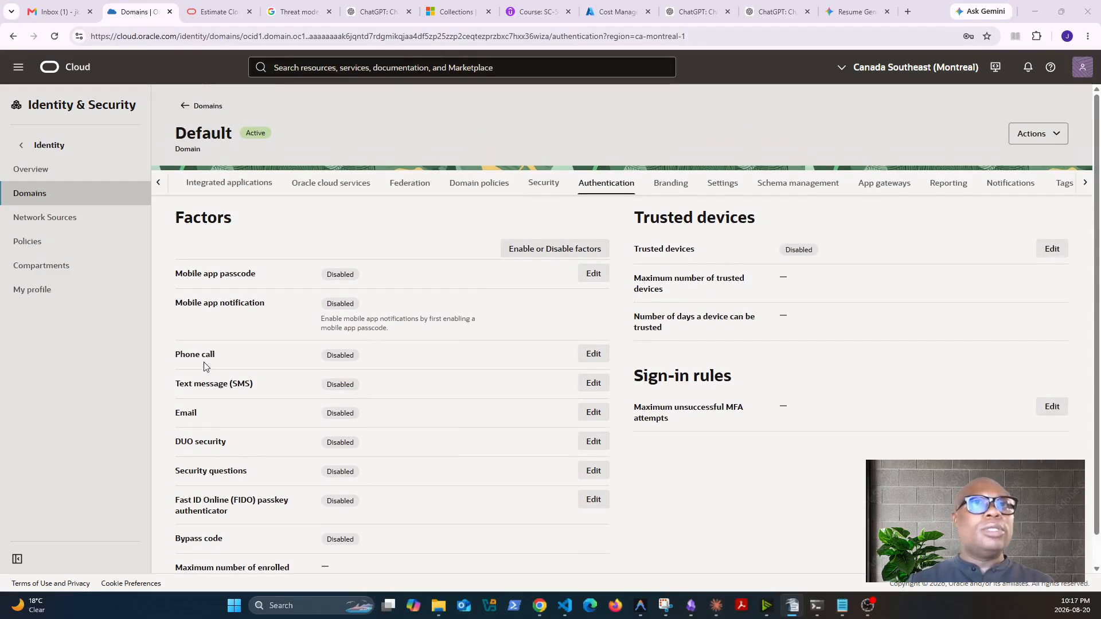
{"action": "scroll", "coordinate": [428, 401], "scroll_direction": "down", "scroll_amount": 1}
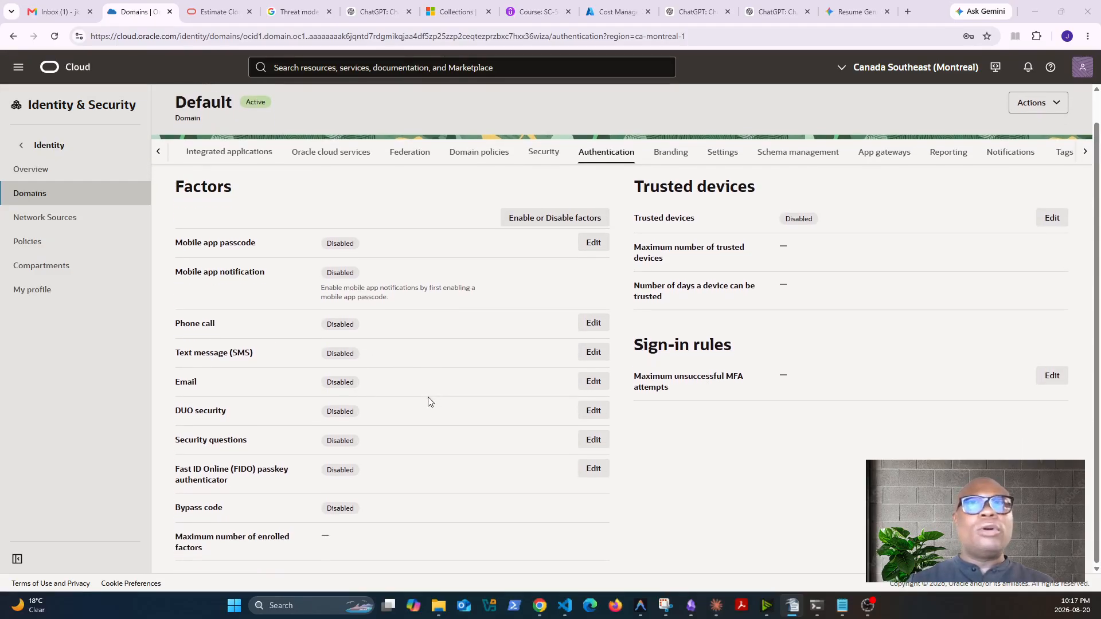
Step: Review which authentication factors can be enabled or disabled and the maximum number of enrolled factors, and close the factor settings
{"action": "left_click", "coordinate": [561, 217]}
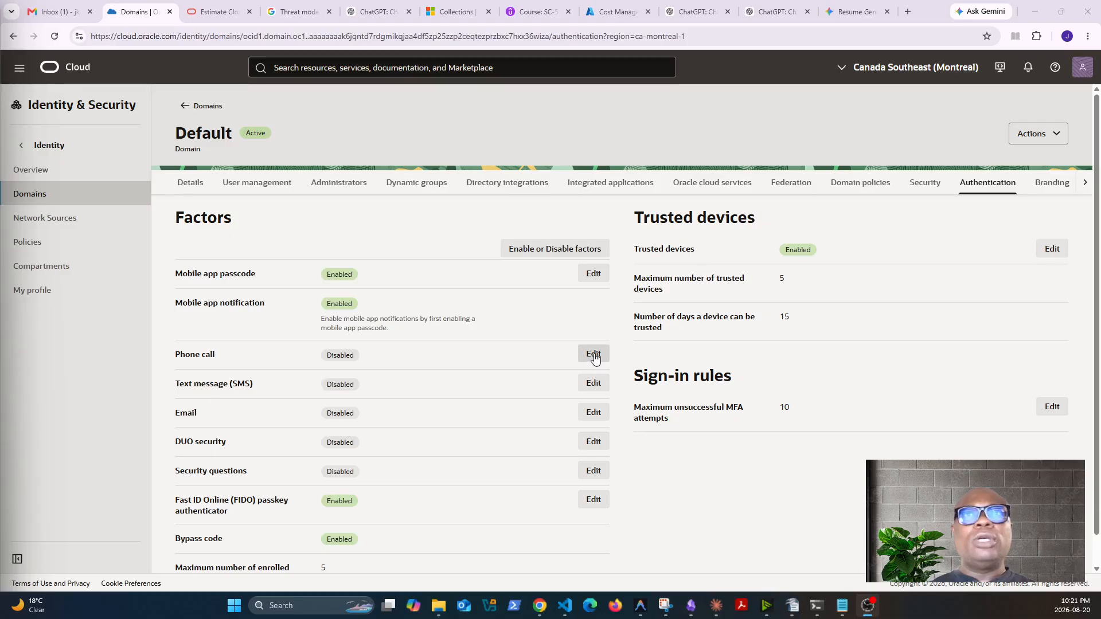
{"action": "left_click", "coordinate": [576, 251]}
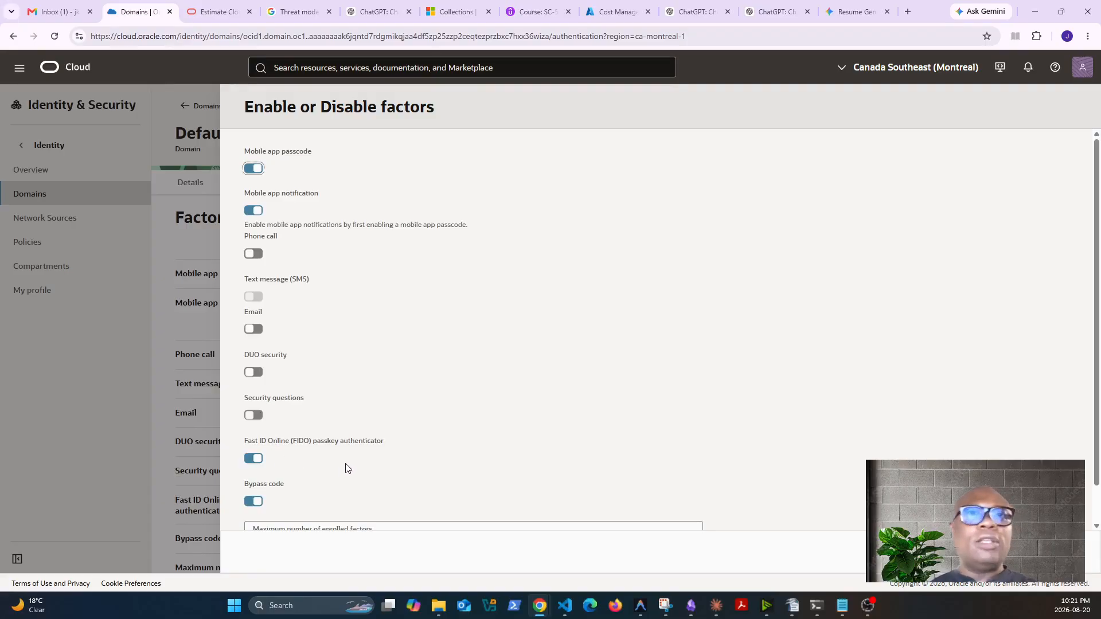
{"action": "scroll", "coordinate": [355, 464], "scroll_direction": "down", "scroll_amount": 1}
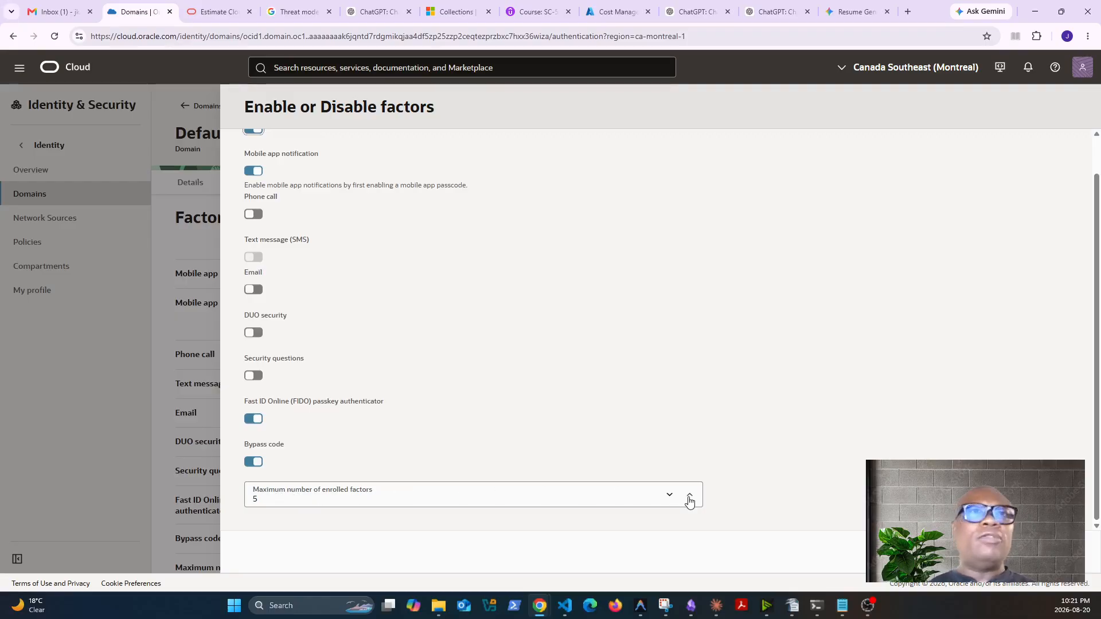
{"action": "scroll", "coordinate": [278, 450], "scroll_direction": "up", "scroll_amount": 1}
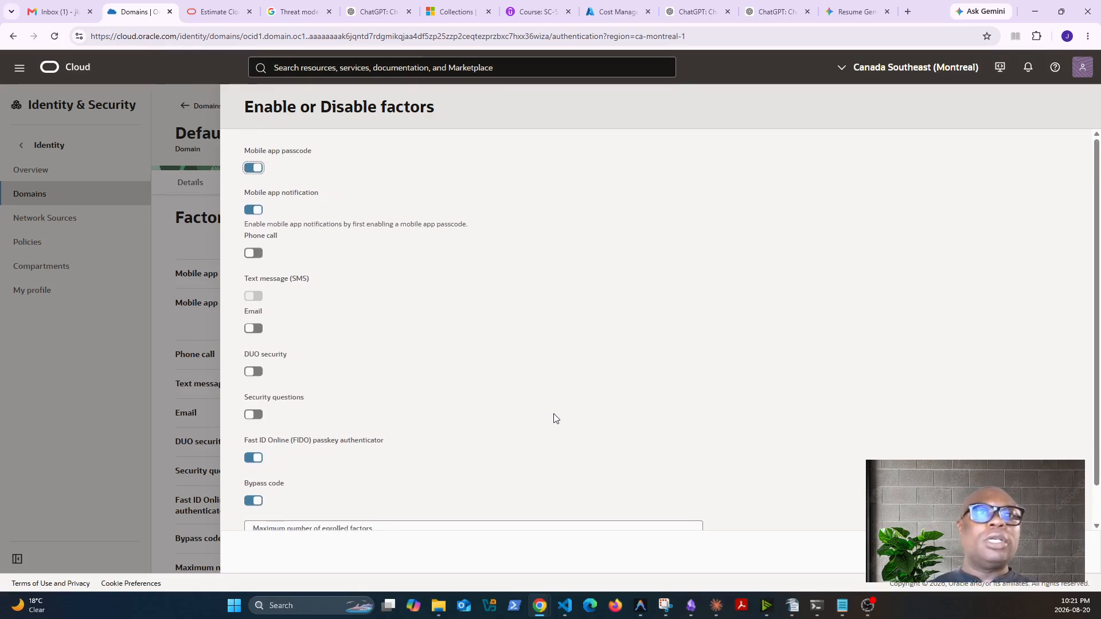
{"action": "scroll", "coordinate": [555, 419], "scroll_direction": "down", "scroll_amount": 1}
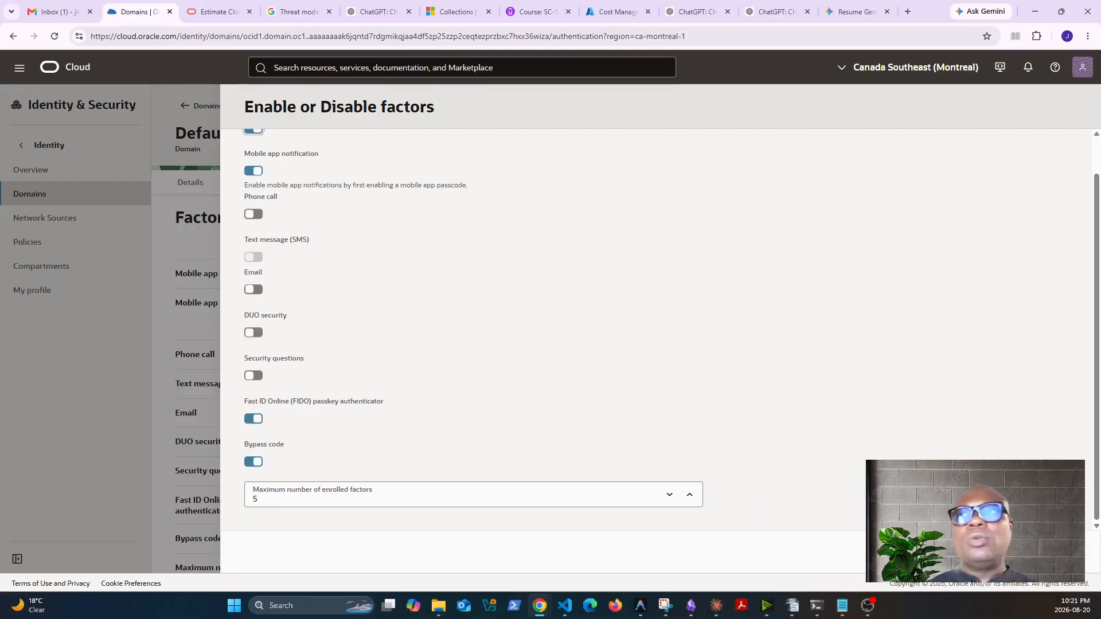
{"action": "left_click", "coordinate": [982, 551]}
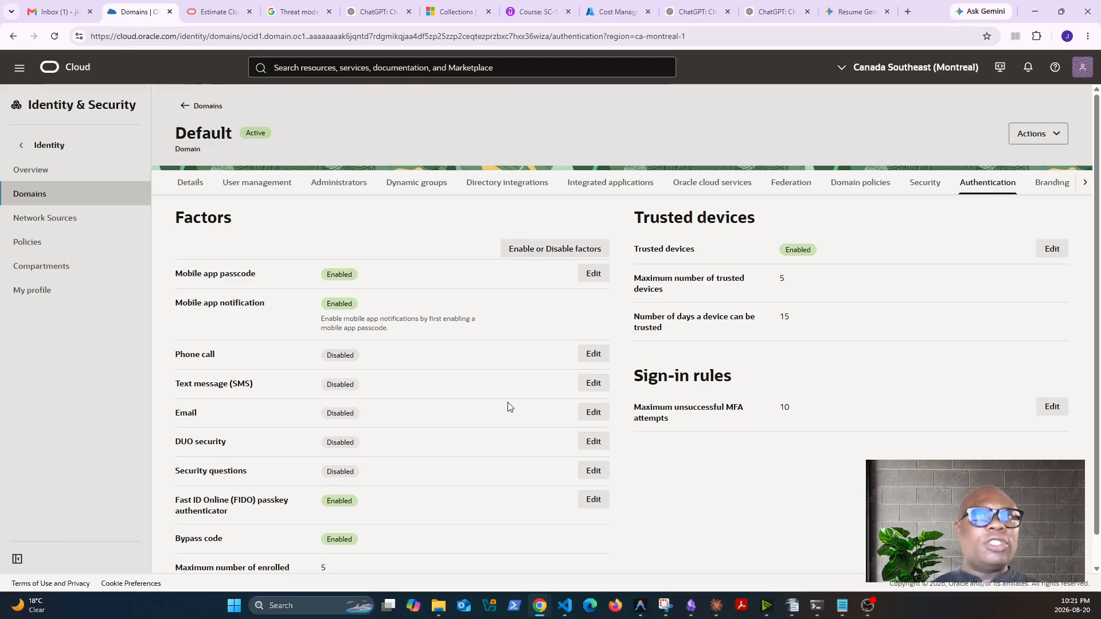
Step: Try a passcode length of 4 in the mobile app passcode settings and view the available hashing algorithms
{"action": "scroll", "coordinate": [503, 407], "scroll_direction": "down", "scroll_amount": 1}
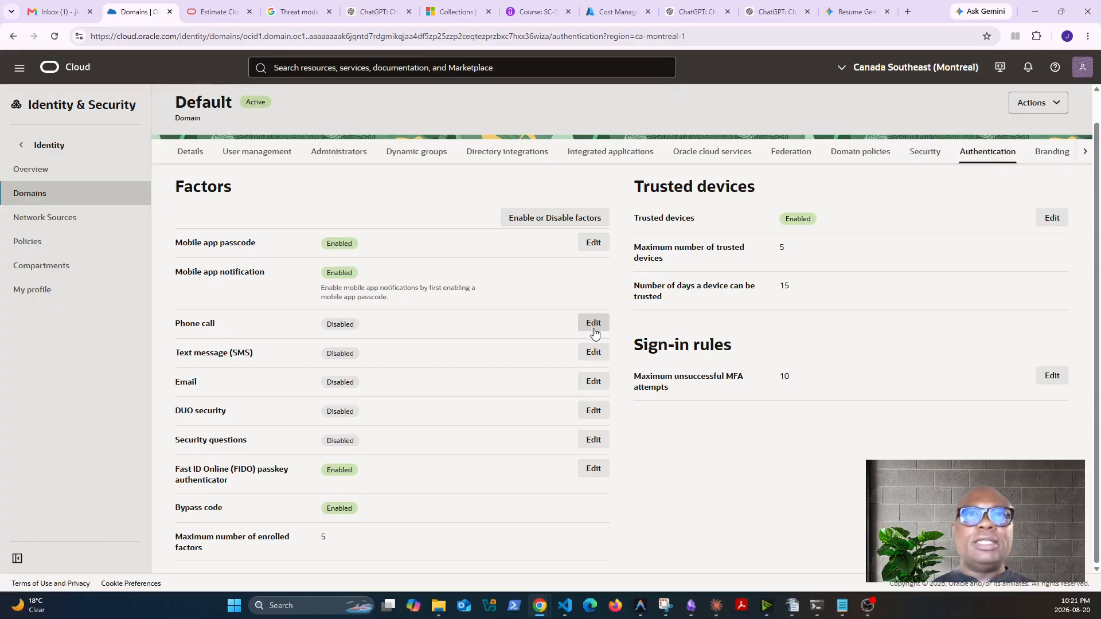
{"action": "left_click", "coordinate": [594, 245]}
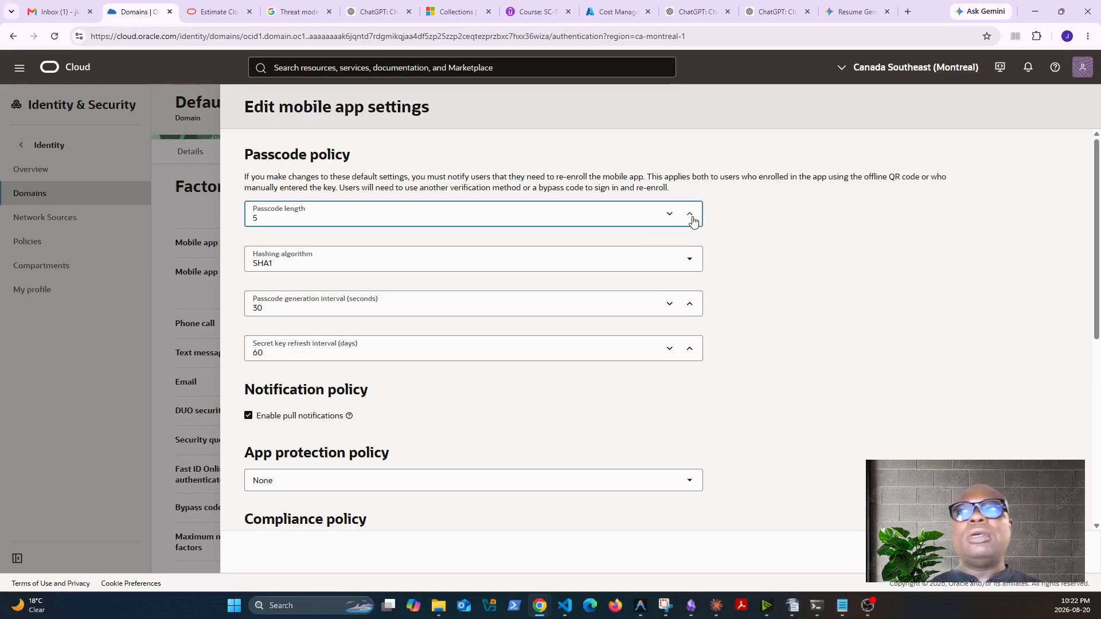
{"action": "left_click", "coordinate": [670, 215]}
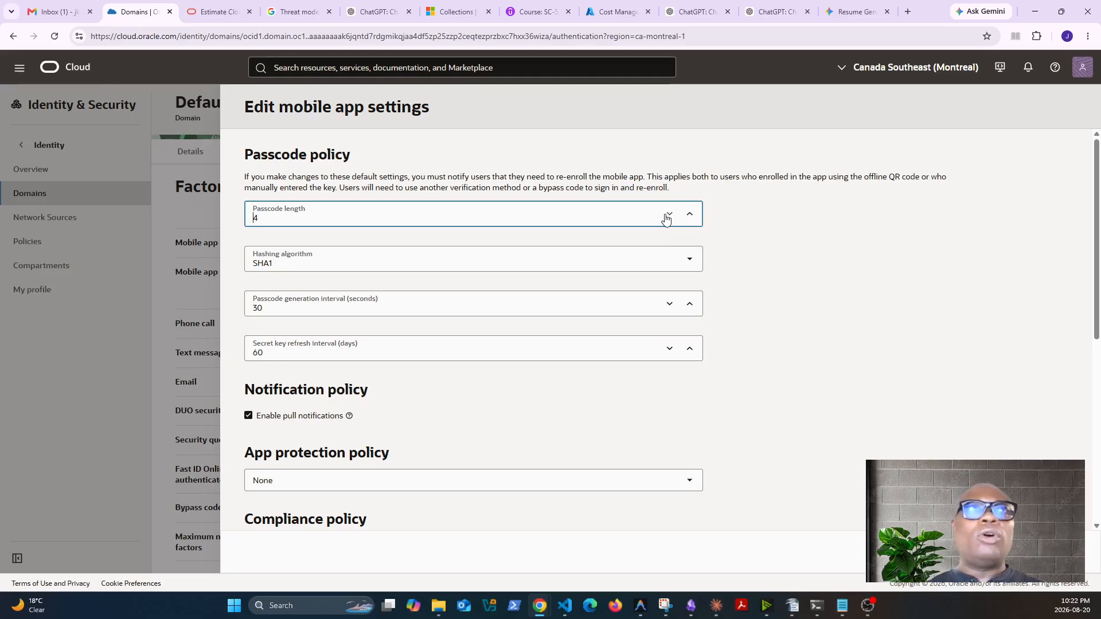
{"action": "left_click", "coordinate": [691, 268]}
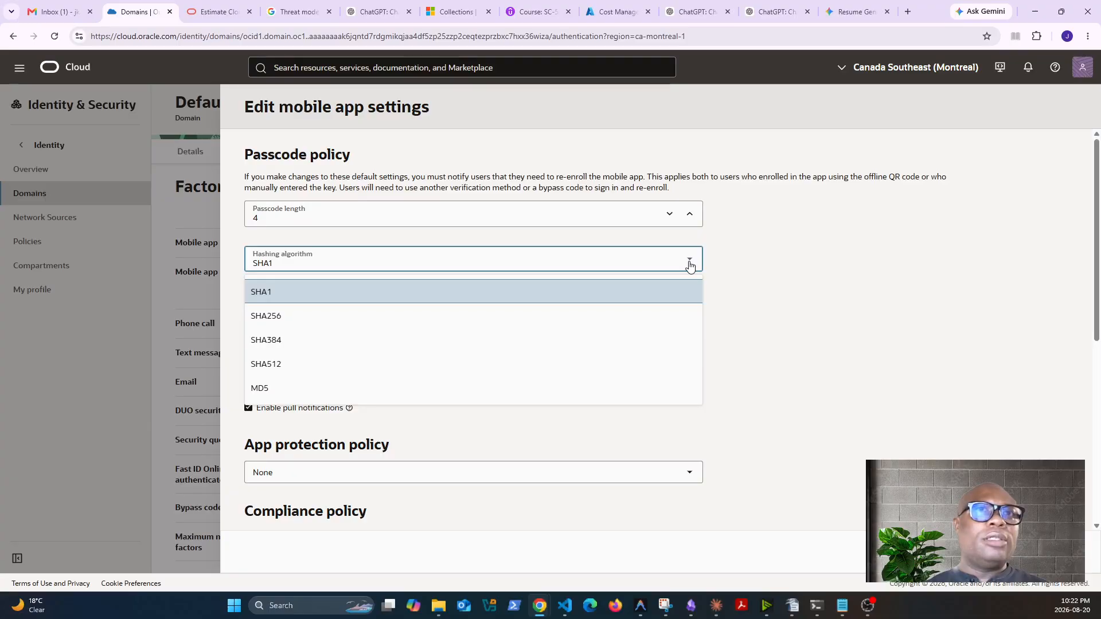
{"action": "left_click", "coordinate": [764, 291]}
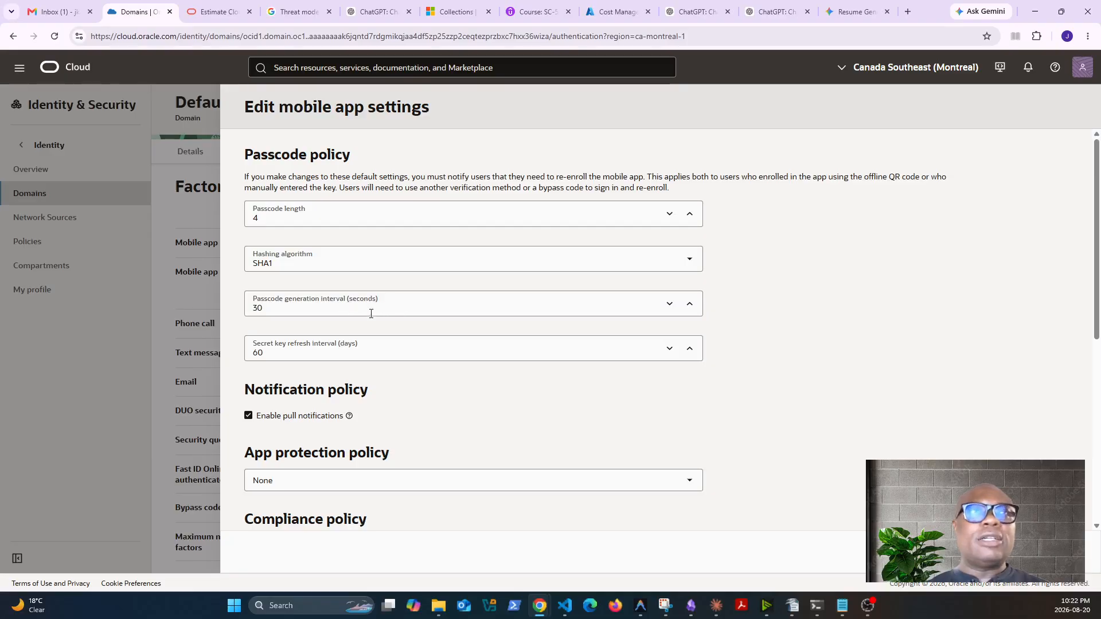
Step: Examine the mobile app notification, app protection and compliance policies, and close the mobile app settings
{"action": "scroll", "coordinate": [599, 422], "scroll_direction": "down", "scroll_amount": 4}
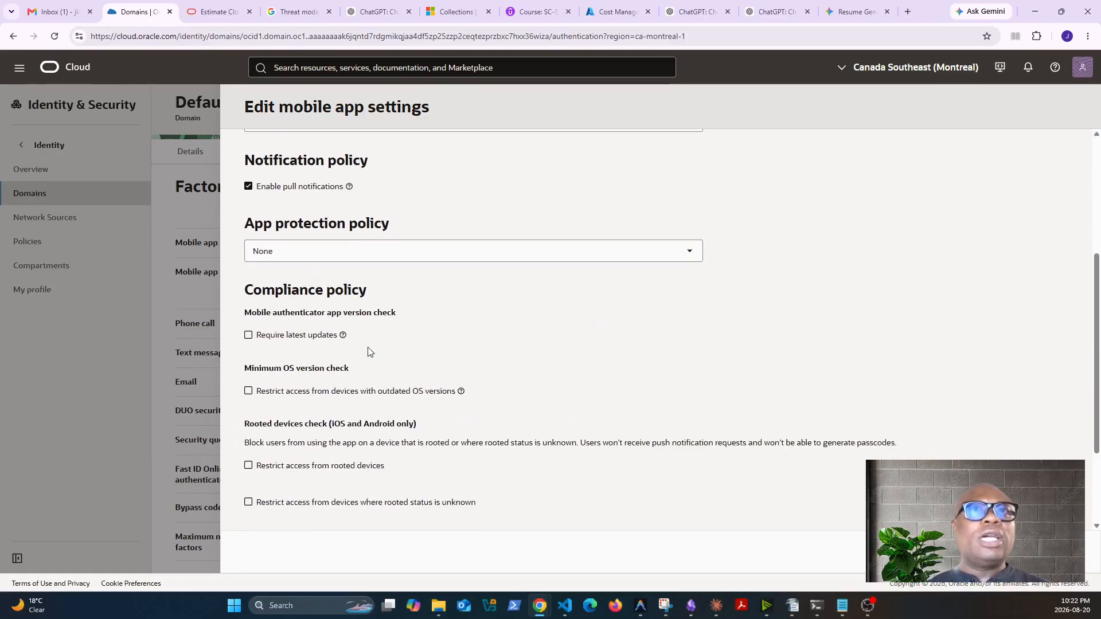
{"action": "scroll", "coordinate": [565, 332], "scroll_direction": "down", "scroll_amount": 2}
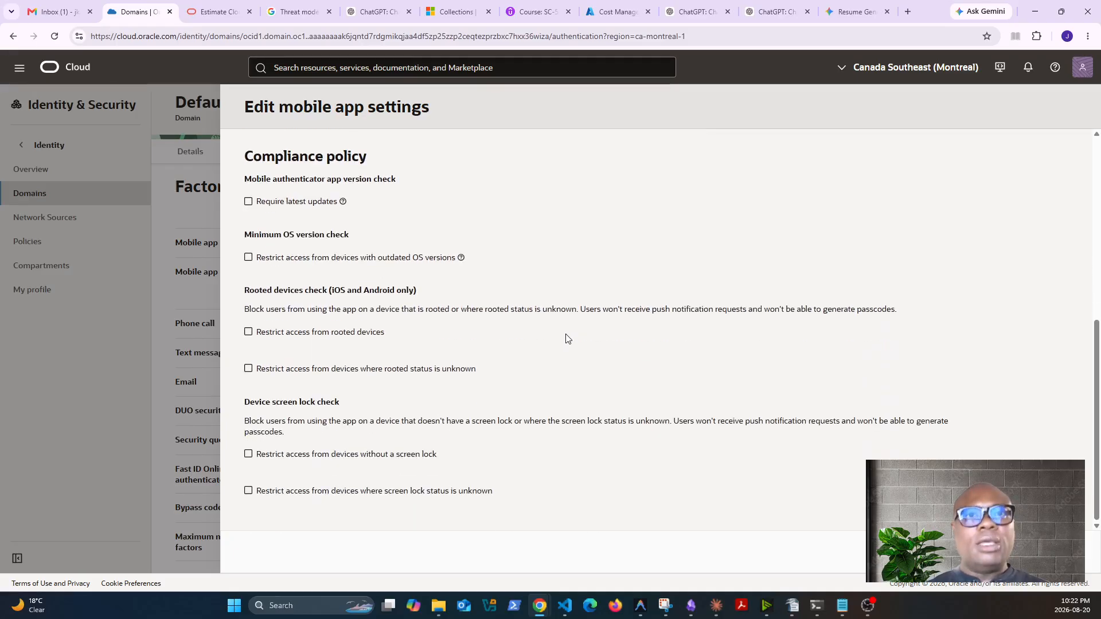
{"action": "left_click", "coordinate": [990, 552]}
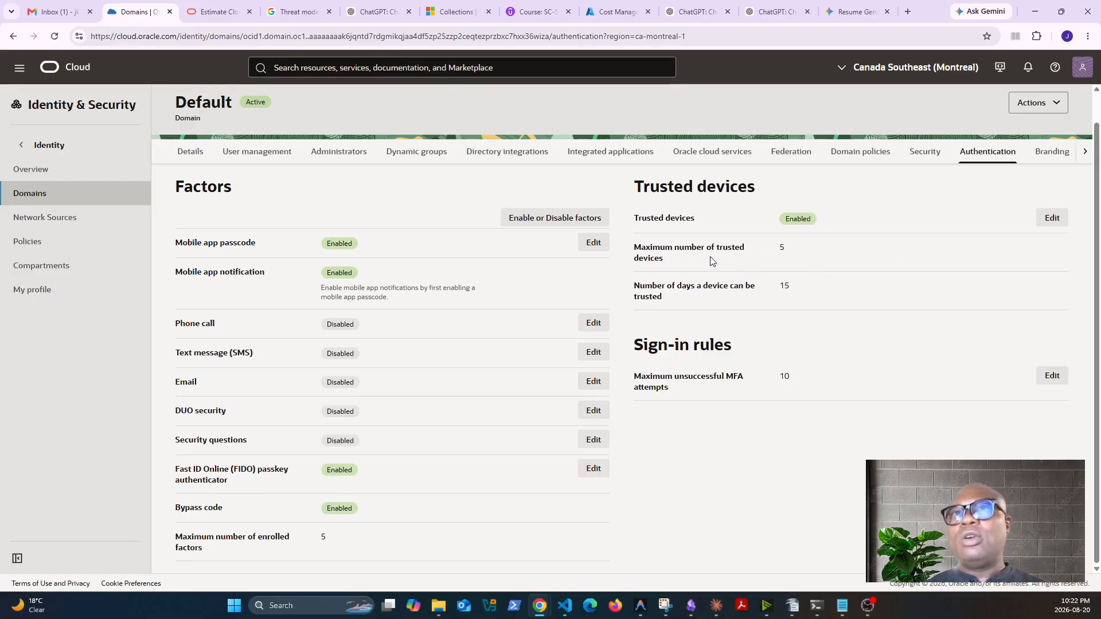
Step: Review the trusted device options for trust duration and maximum number of devices, and close them
{"action": "left_click", "coordinate": [1051, 219]}
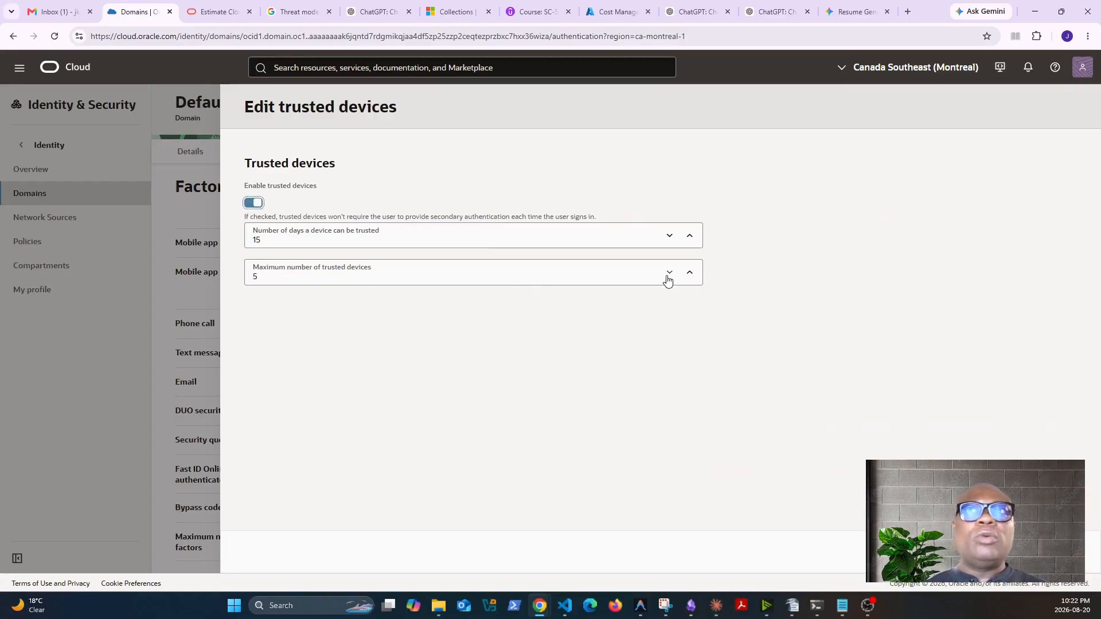
{"action": "left_click", "coordinate": [990, 552]}
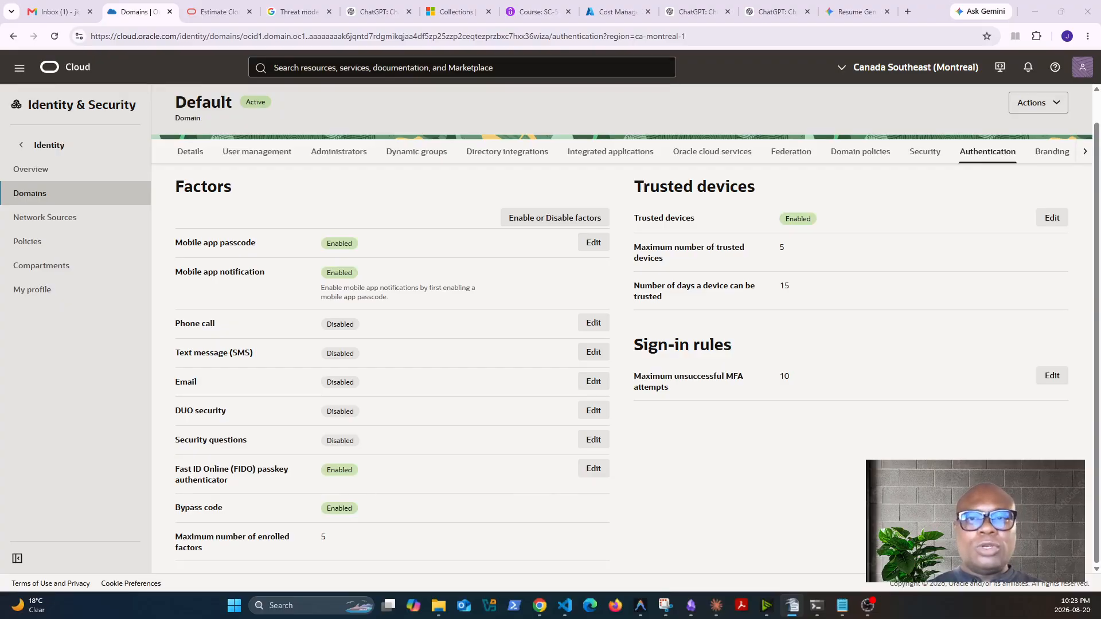
{"action": "key", "text": "alt+Tab"}
{"action": "key", "text": "alt+Tab"}
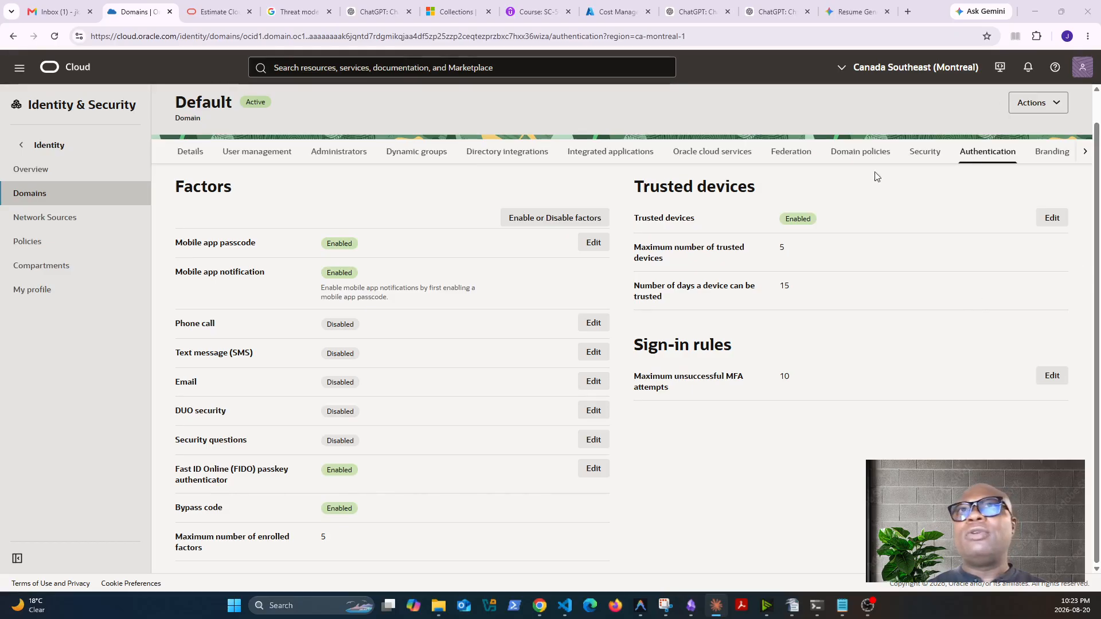
Step: Review the Default domain's general settings, including terms of use, downloads, and domain and session settings
{"action": "left_click", "coordinate": [1085, 152]}
{"action": "left_click", "coordinate": [714, 152]}
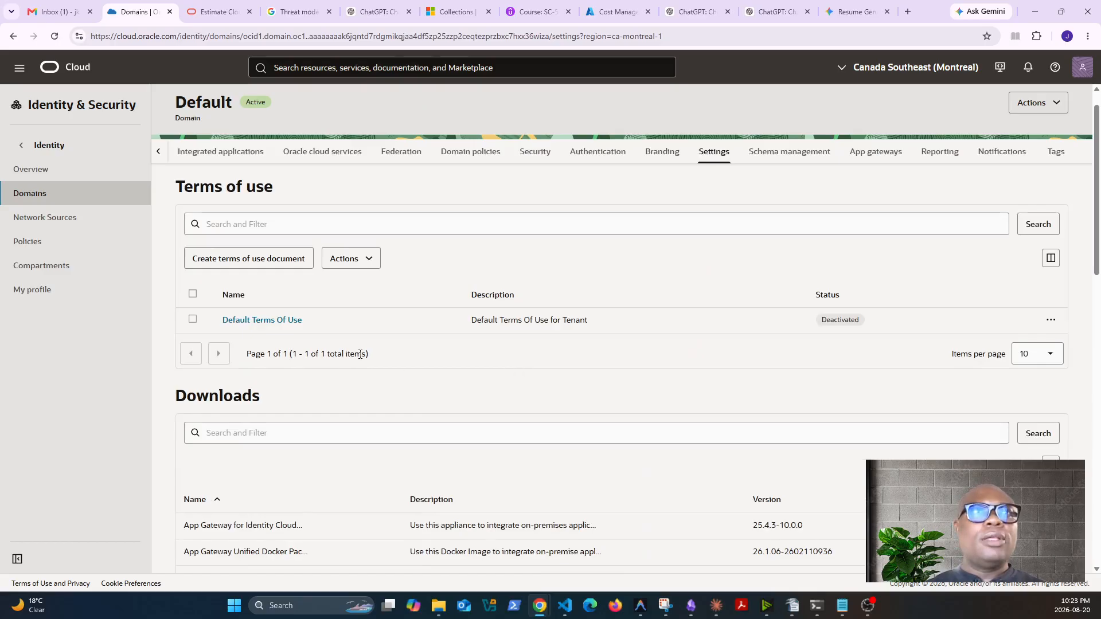
{"action": "scroll", "coordinate": [381, 399], "scroll_direction": "down", "scroll_amount": 7}
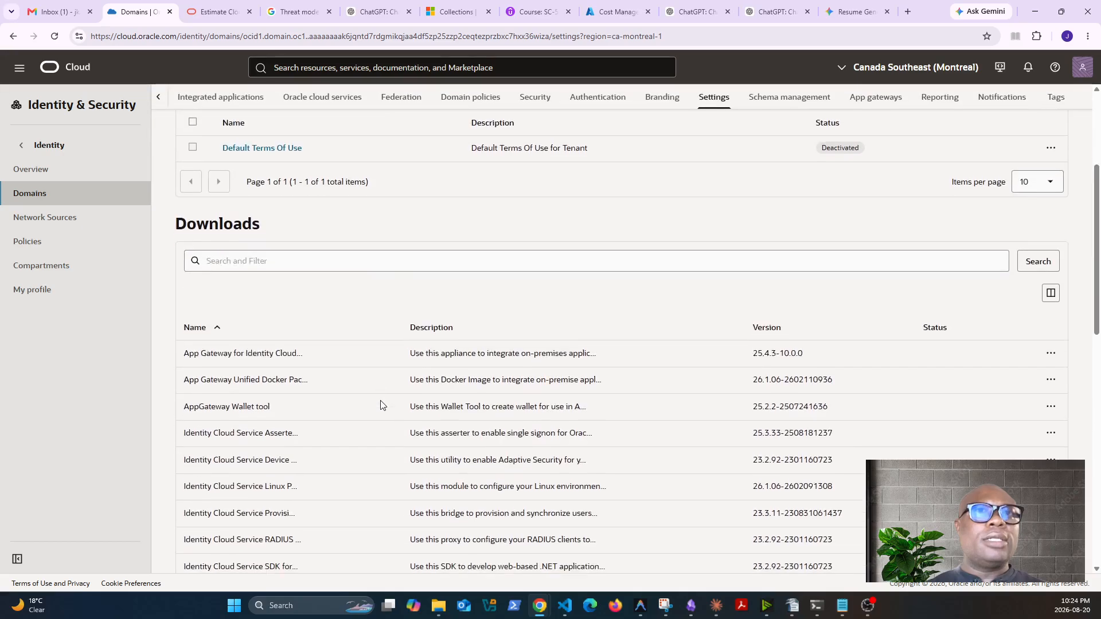
{"action": "scroll", "coordinate": [384, 400], "scroll_direction": "down", "scroll_amount": 3}
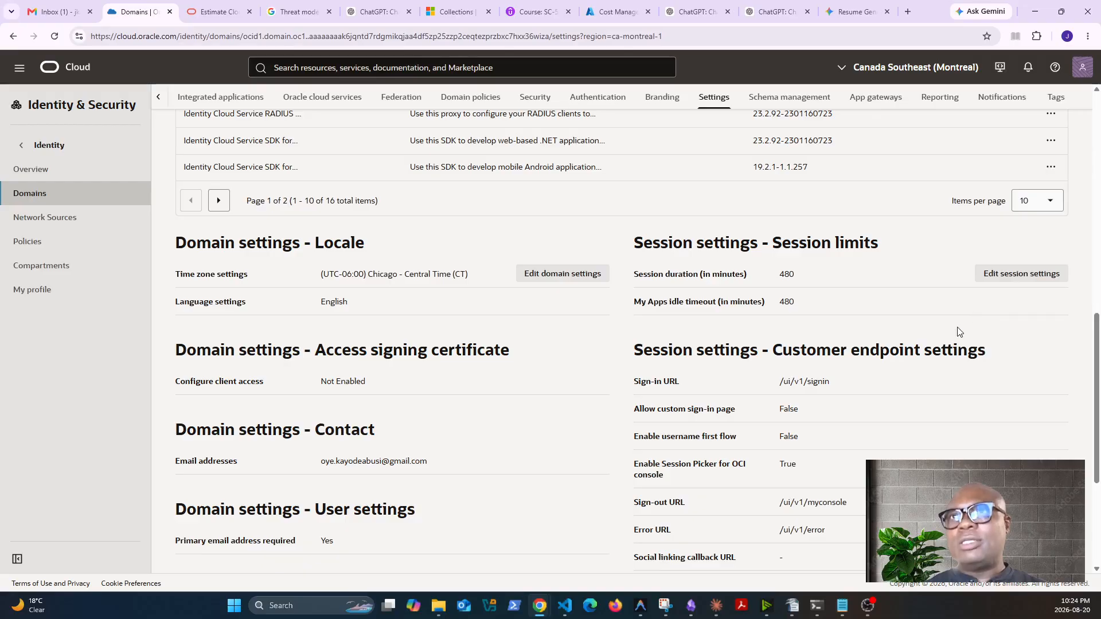
Step: Examine the editable session limits and customer endpoint settings, and close them without making changes
{"action": "left_click", "coordinate": [1017, 274]}
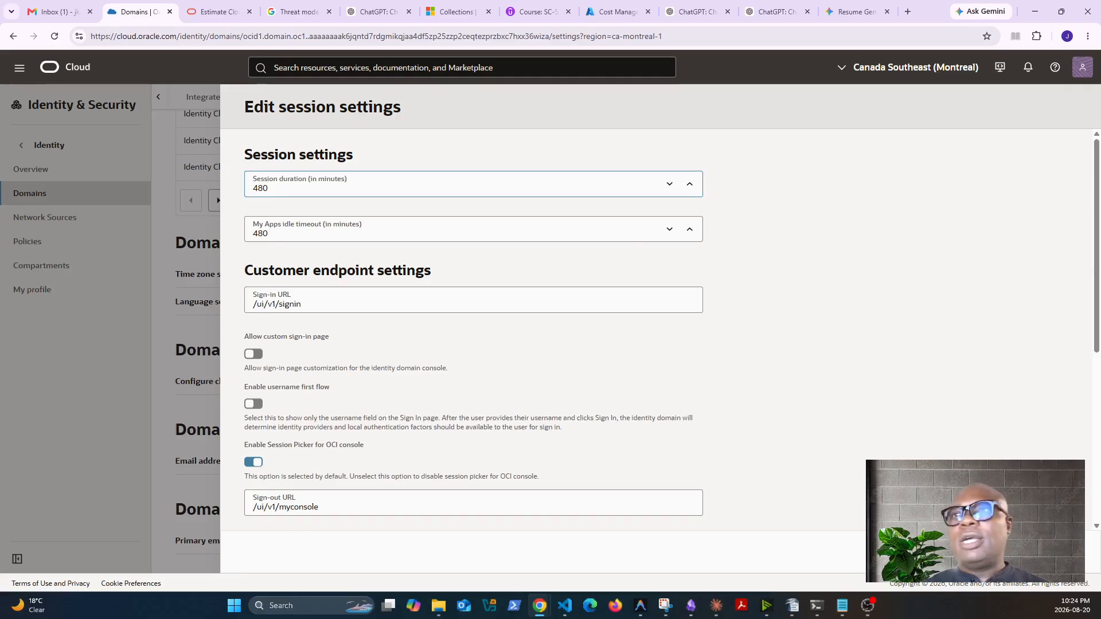
{"action": "key", "text": "Escape"}
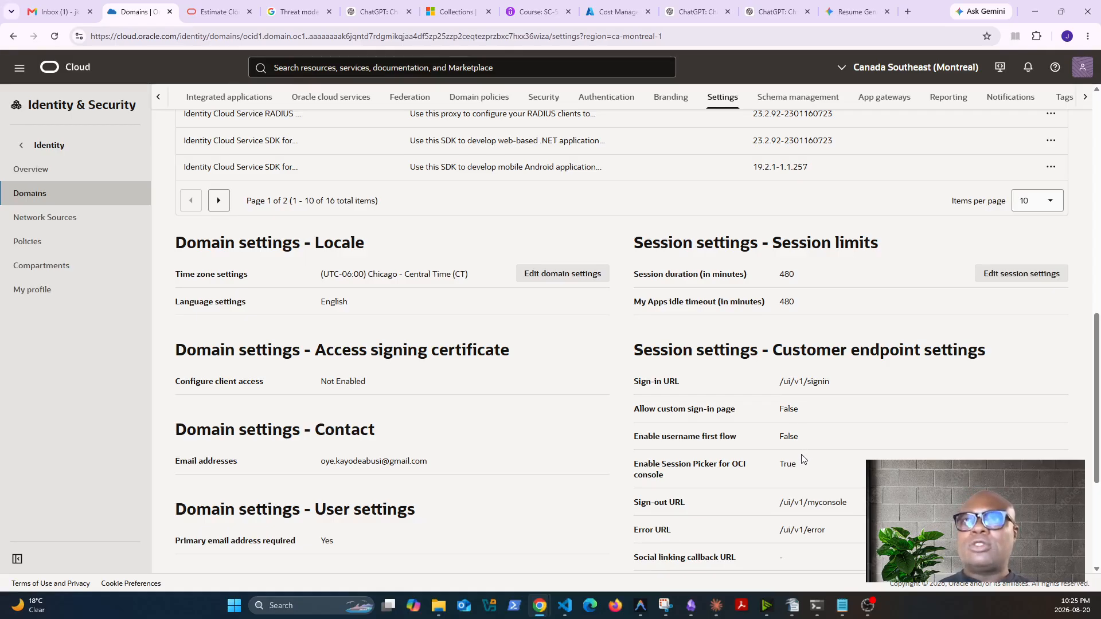
{"action": "scroll", "coordinate": [831, 480], "scroll_direction": "down", "scroll_amount": 4}
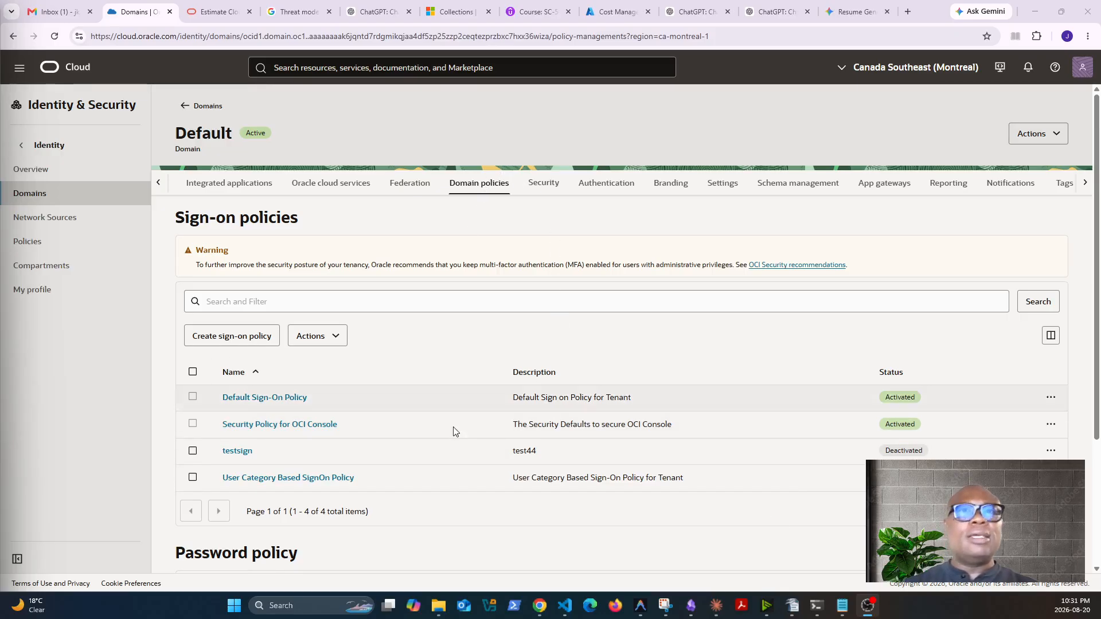
Step: Start a new sign-on policy in the Default domain and name it ocisec-admin-signon-policy
{"action": "left_click", "coordinate": [249, 338]}
{"action": "type", "text": "182. oci-sec-admin-signon-policy"}
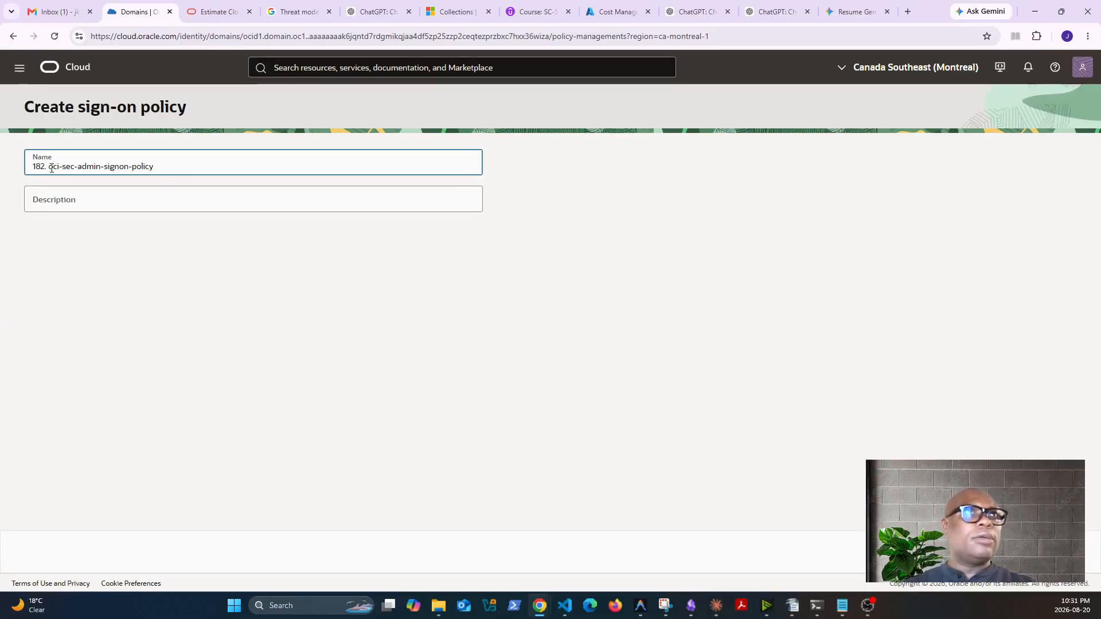
{"action": "key", "text": "BackSpace"}
{"action": "key", "text": "BackSpace"}
{"action": "key", "text": "BackSpace"}
{"action": "key", "text": "BackSpace"}
{"action": "key", "text": "BackSpace"}
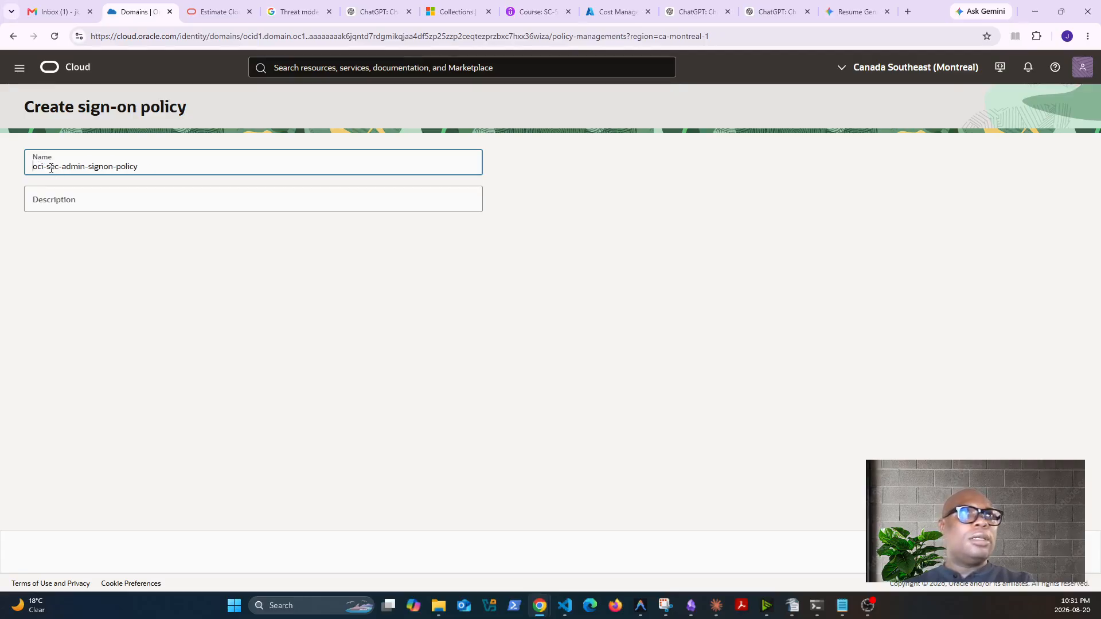
{"action": "left_click", "coordinate": [49, 166]}
{"action": "key", "text": "BackSpace"}
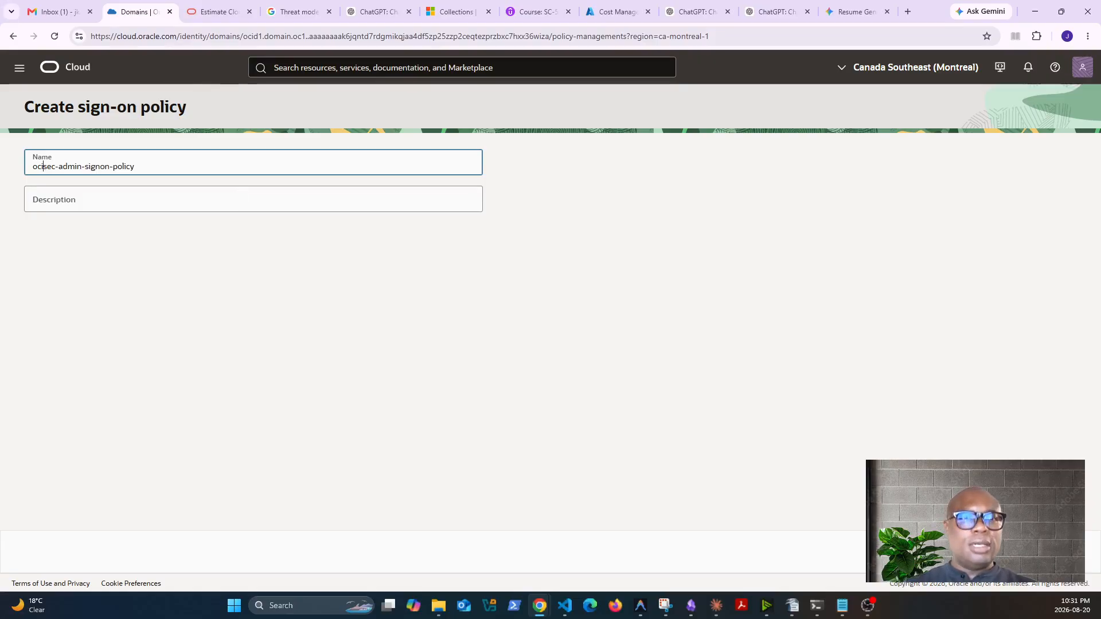
Step: Enter ocisec-admin-signon-policy as the policy's description and create the sign-on policy
{"action": "key", "text": "alt+Tab"}
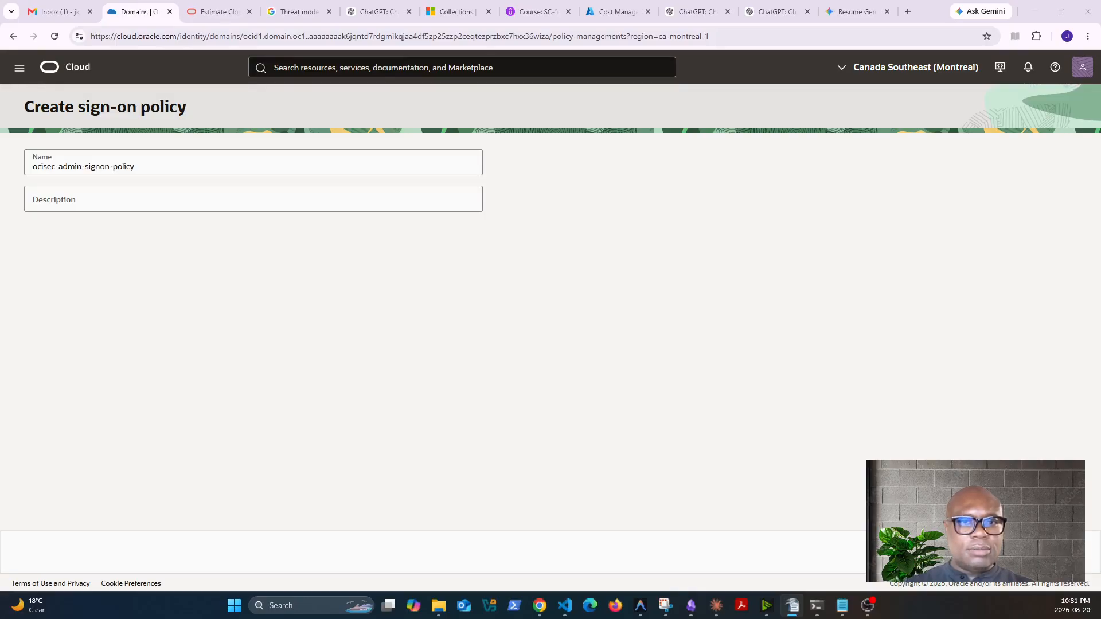
{"action": "left_click", "coordinate": [94, 199]}
{"action": "type", "text": "182. oci-sec-admin-signon-policy"}
{"action": "left_click", "coordinate": [62, 207]}
{"action": "key", "text": "BackSpace"}
{"action": "left_click", "coordinate": [49, 204]}
{"action": "key", "text": "BackSpace"}
{"action": "key", "text": "BackSpace"}
{"action": "key", "text": "BackSpace"}
{"action": "key", "text": "BackSpace"}
{"action": "key", "text": "BackSpace"}
{"action": "left_click", "coordinate": [249, 302]}
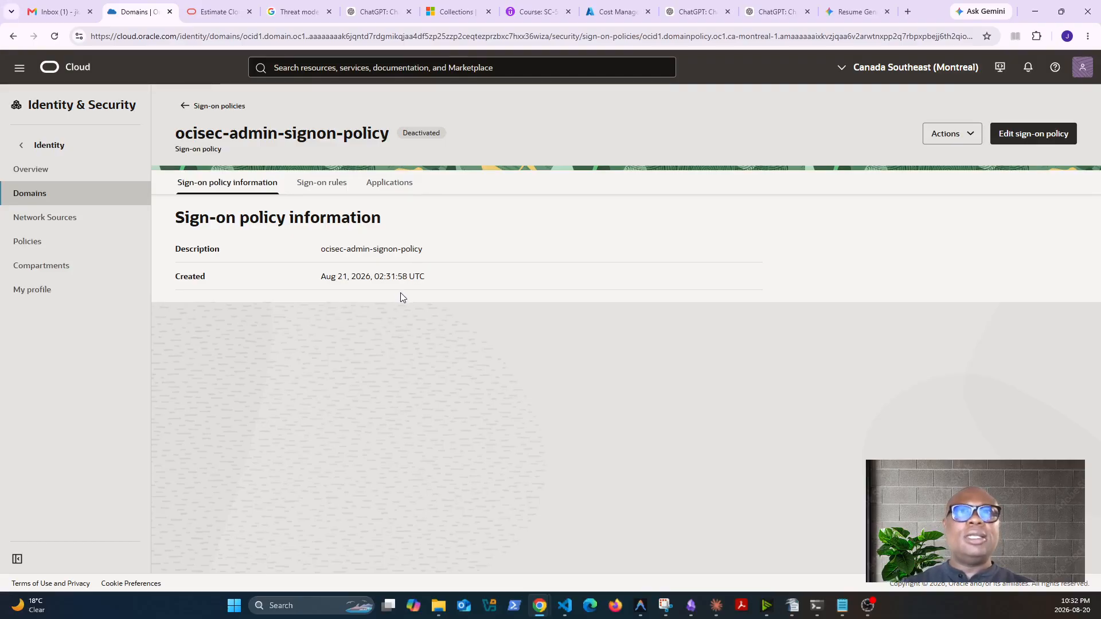
Step: Start adding a sign-on rule to the new policy and name it seadmin-rule1
{"action": "left_click", "coordinate": [331, 186]}
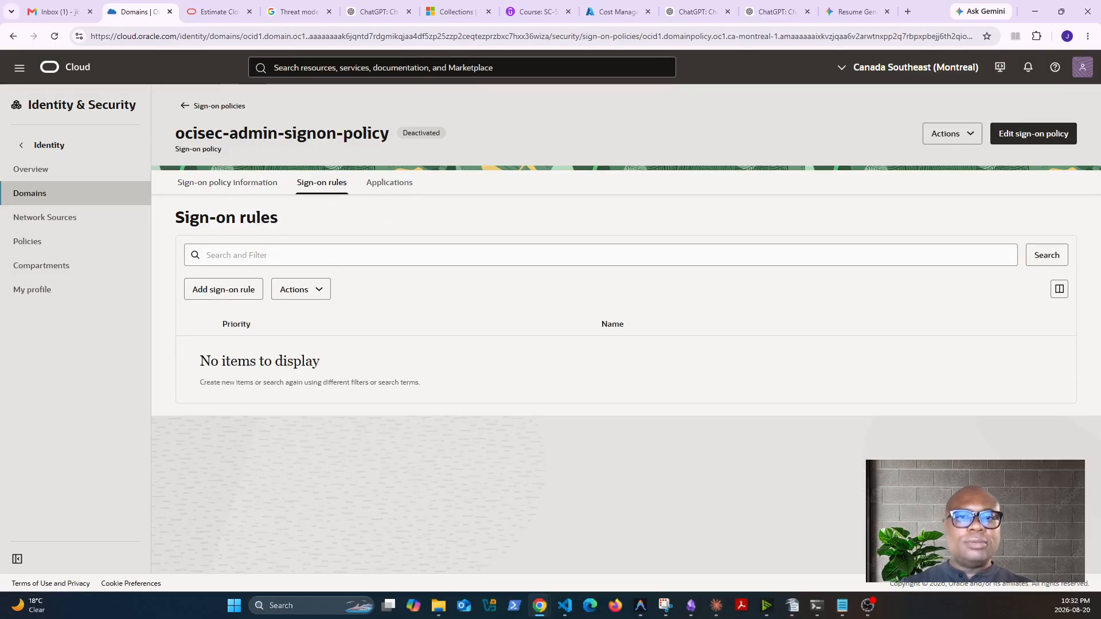
{"action": "left_click", "coordinate": [241, 297]}
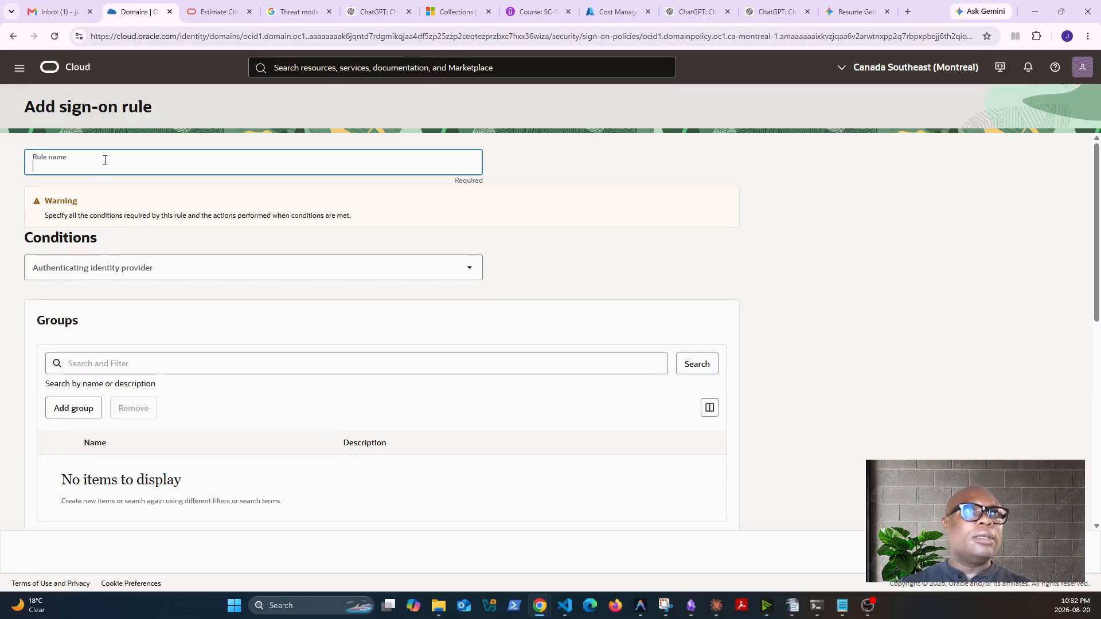
{"action": "type", "text": "seadmin"}
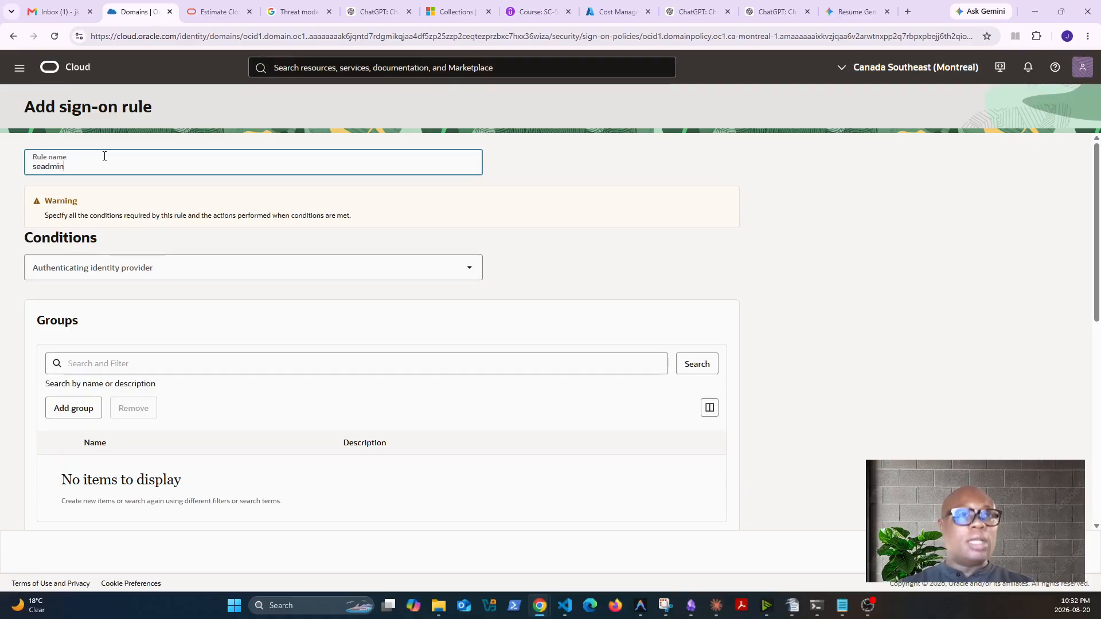
{"action": "type", "text": "-r"}
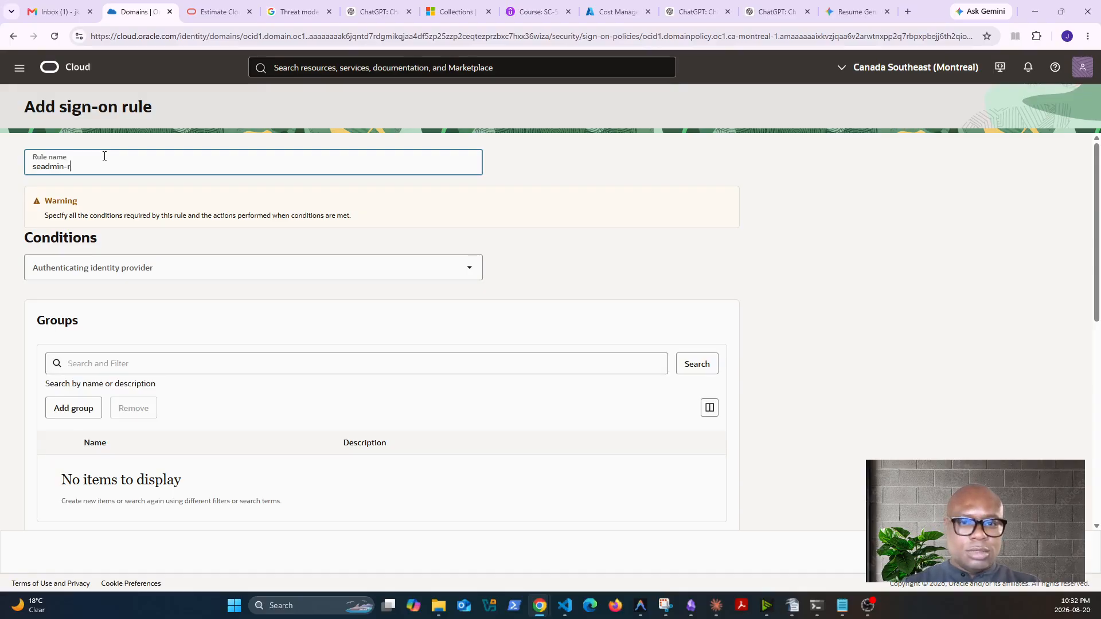
{"action": "type", "text": "ule1"}
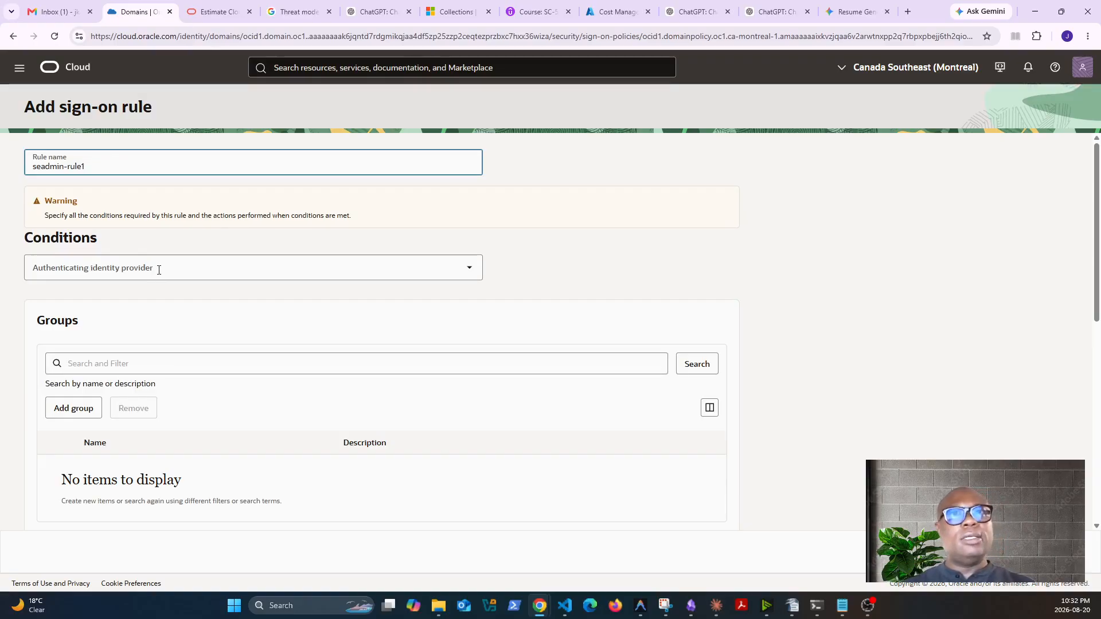
Step: Set the rule's authenticating identity providers to Username-Password and kc-oci-idp
{"action": "left_click", "coordinate": [160, 270]}
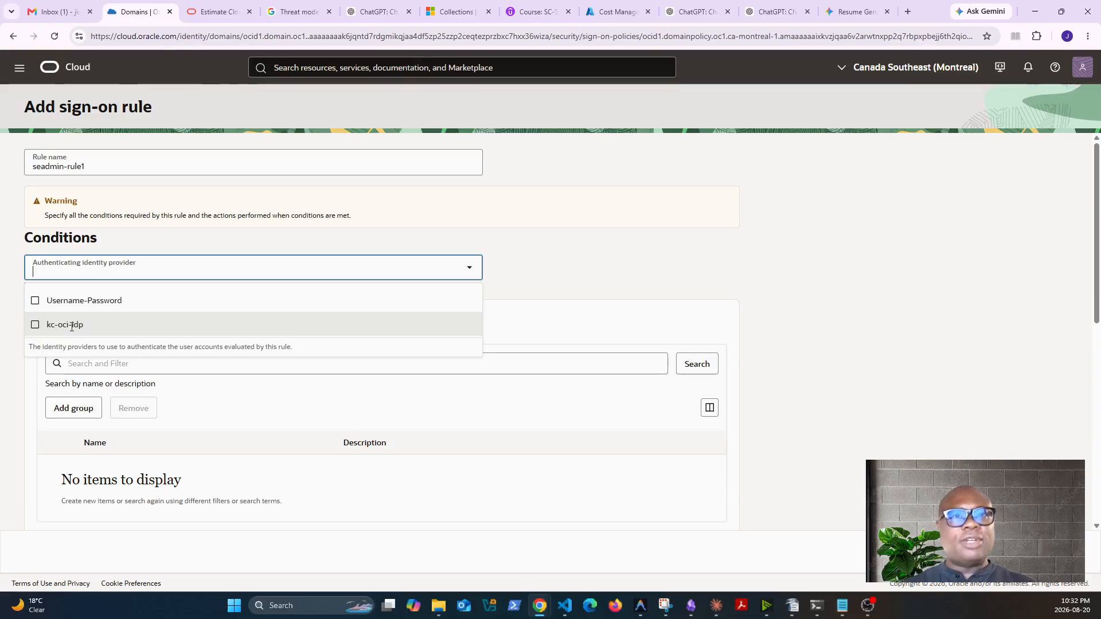
{"action": "left_click", "coordinate": [34, 301]}
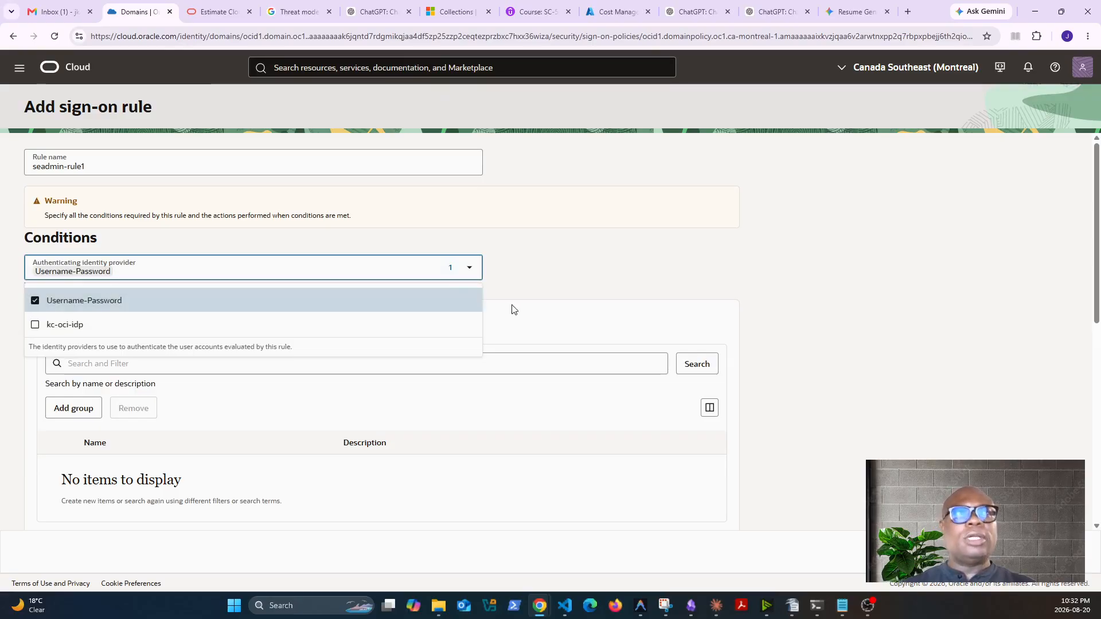
{"action": "left_click", "coordinate": [35, 324]}
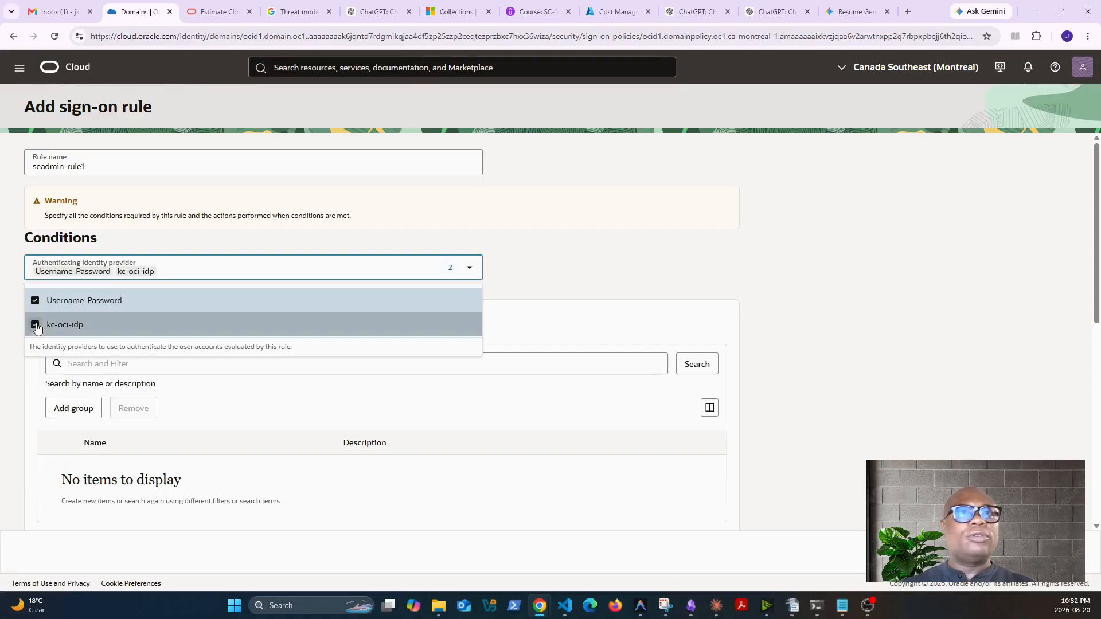
{"action": "left_click", "coordinate": [618, 269]}
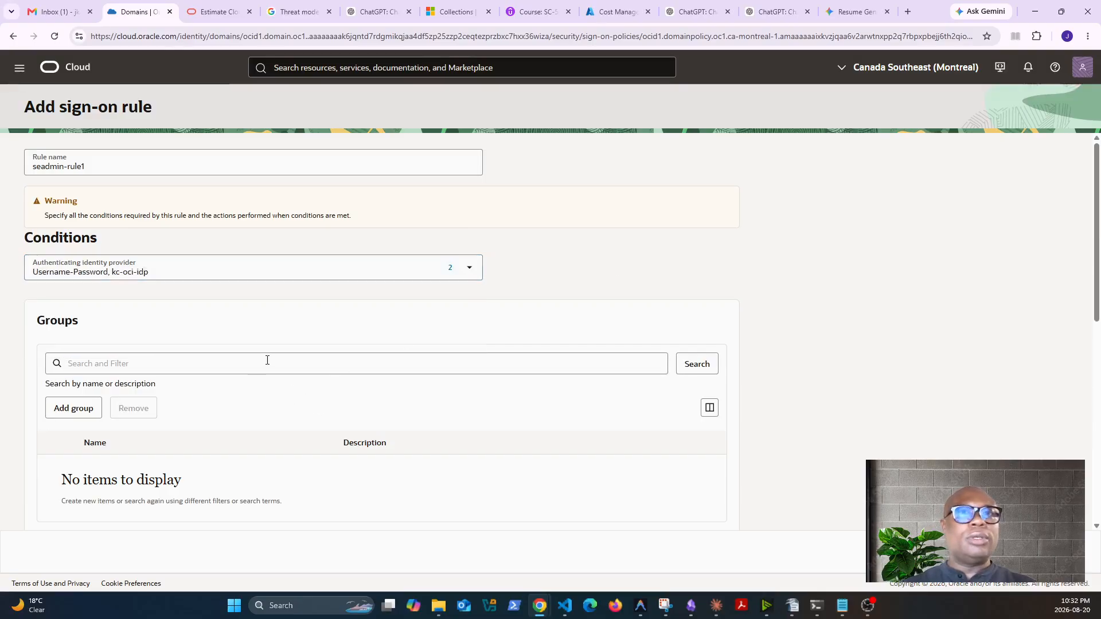
Step: Add the groups ocisec-security-admins and ocisec-break-glass to the rule's conditions
{"action": "left_click", "coordinate": [73, 408]}
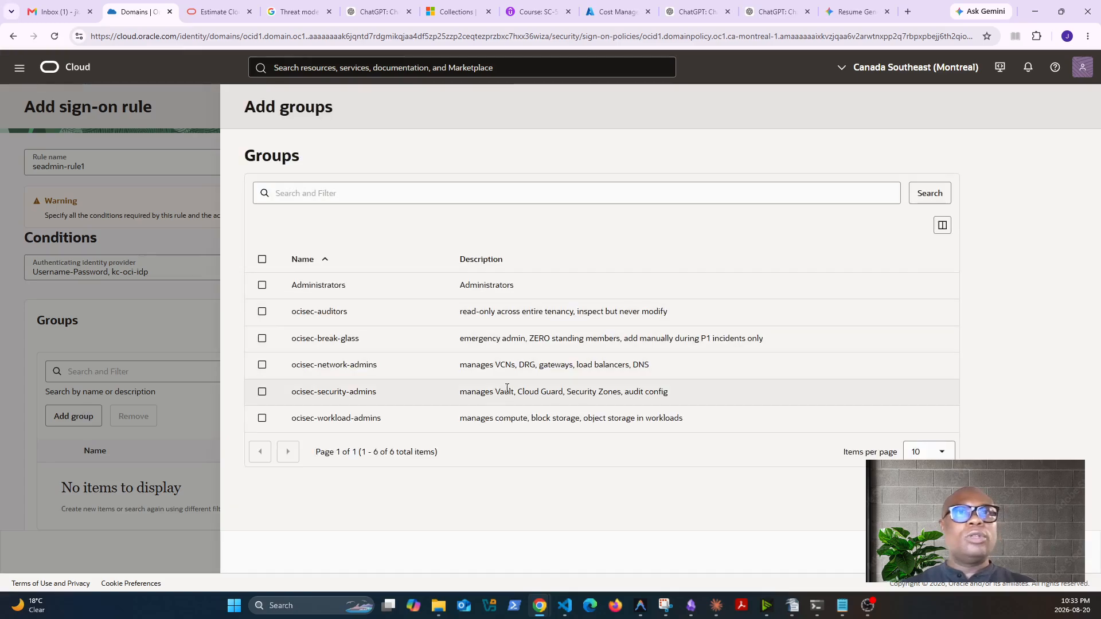
{"action": "left_click", "coordinate": [262, 392]}
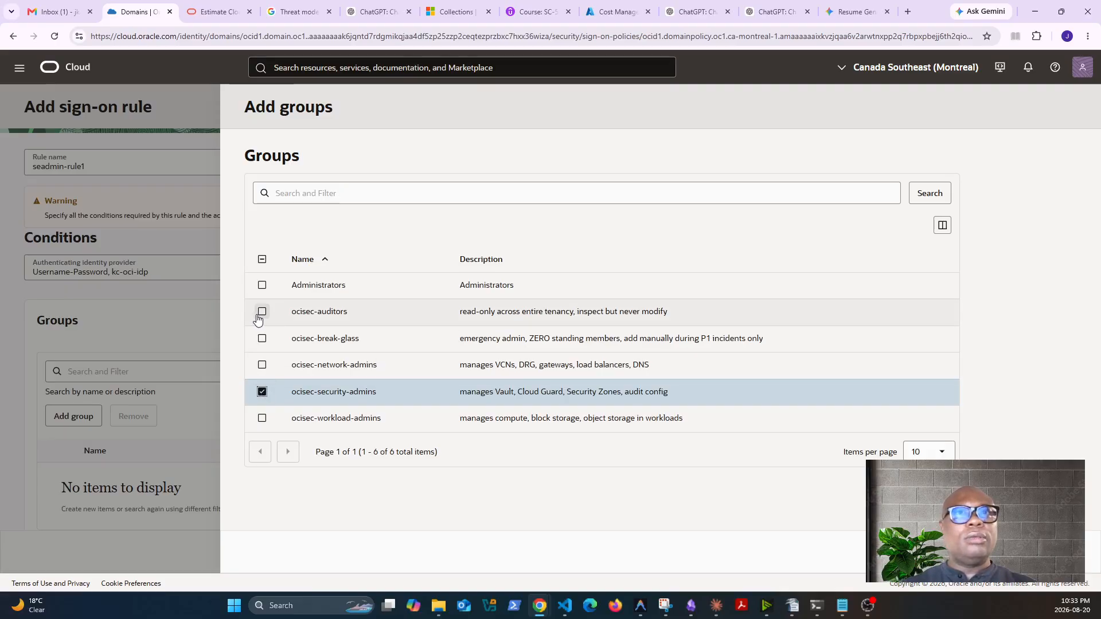
{"action": "left_click", "coordinate": [263, 340]}
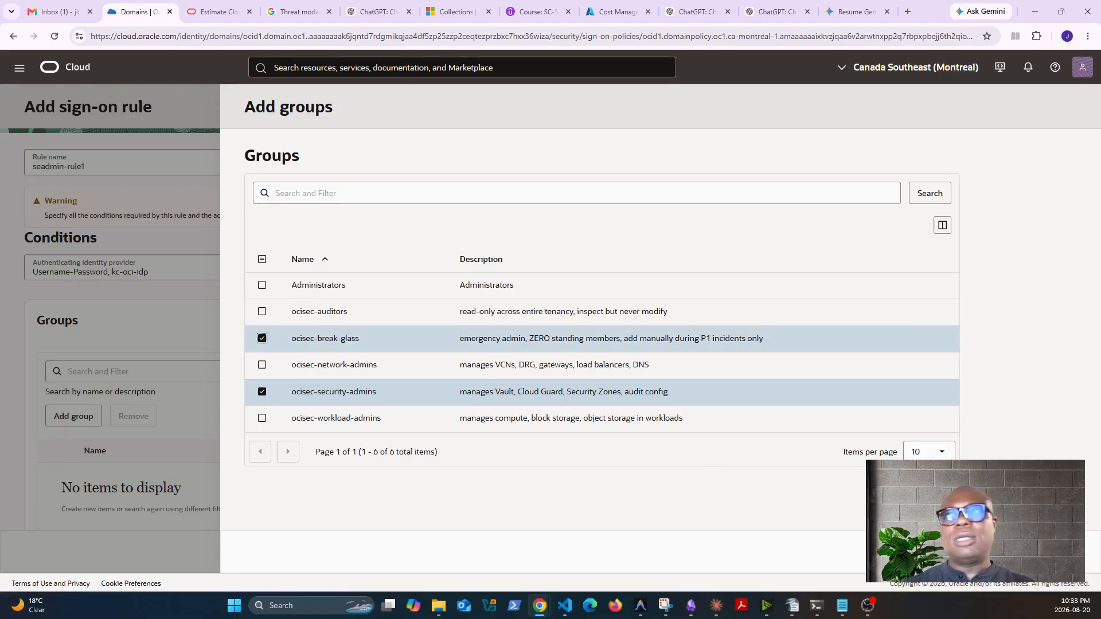
{"action": "left_click", "coordinate": [1053, 552]}
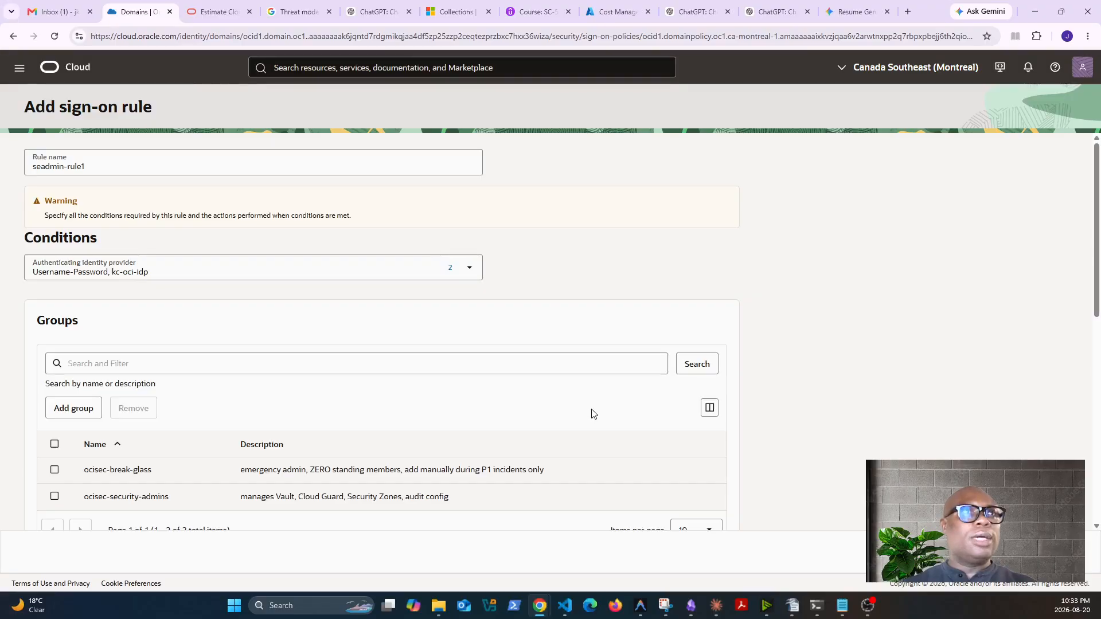
Step: Review the rule's administrator, keep-me-signed-in, excluded users, client IP filter and access options without changing them
{"action": "scroll", "coordinate": [401, 423], "scroll_direction": "down", "scroll_amount": 2}
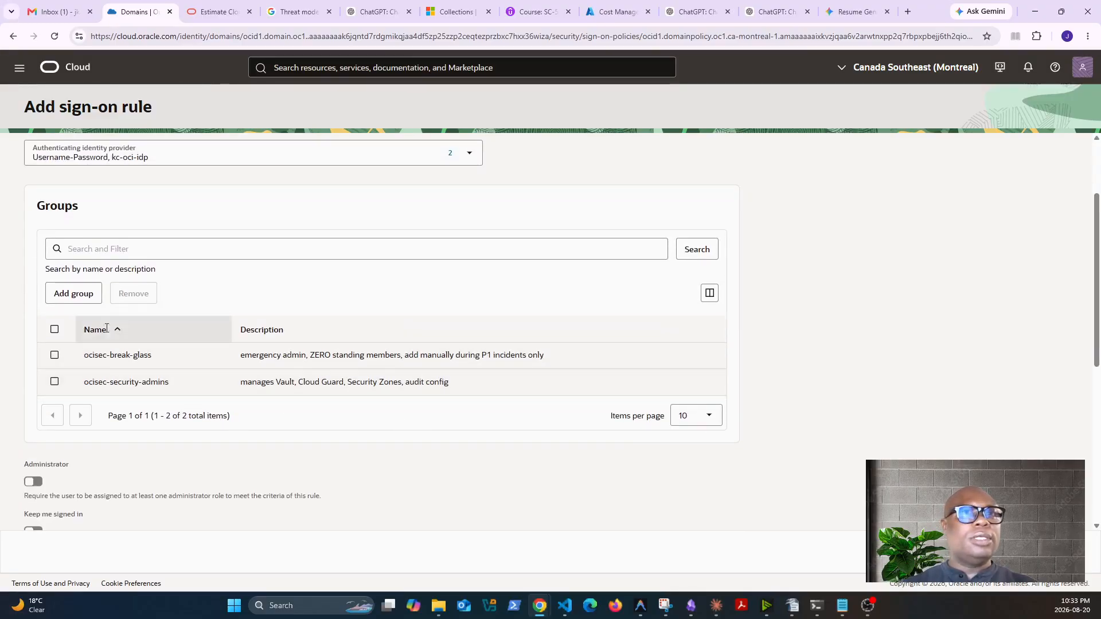
{"action": "scroll", "coordinate": [166, 370], "scroll_direction": "down", "scroll_amount": 3}
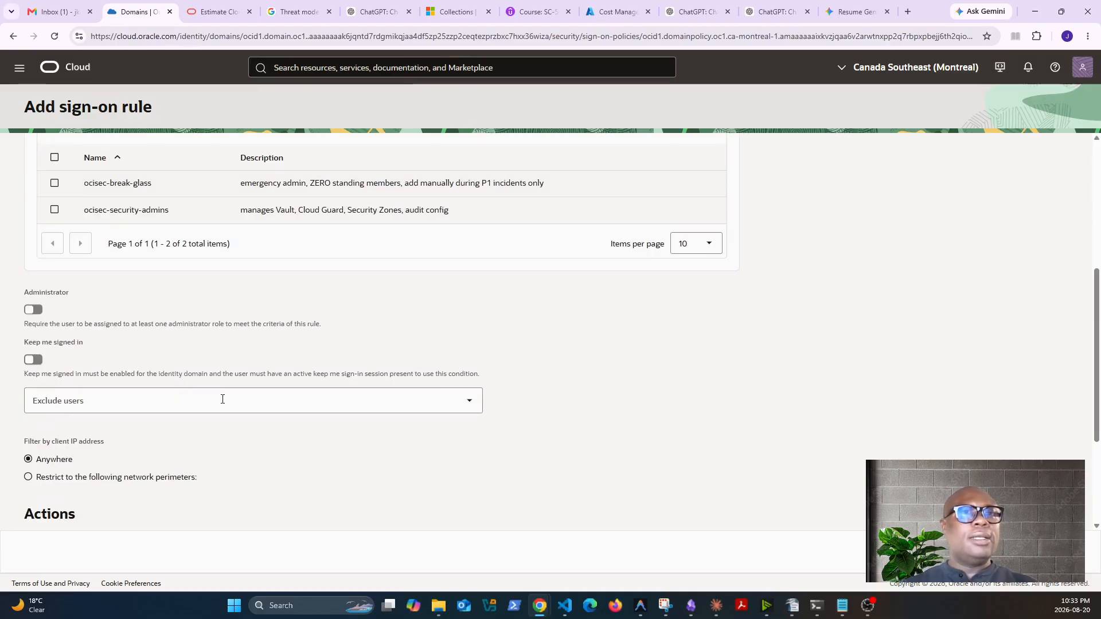
{"action": "scroll", "coordinate": [256, 408], "scroll_direction": "down", "scroll_amount": 3}
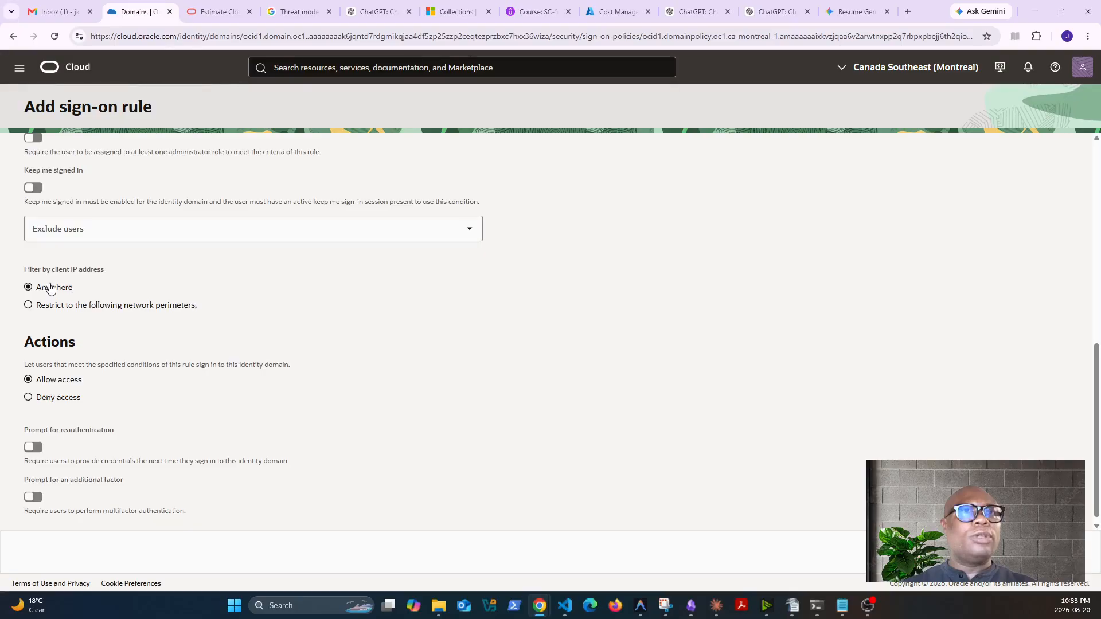
{"action": "left_click", "coordinate": [261, 229]}
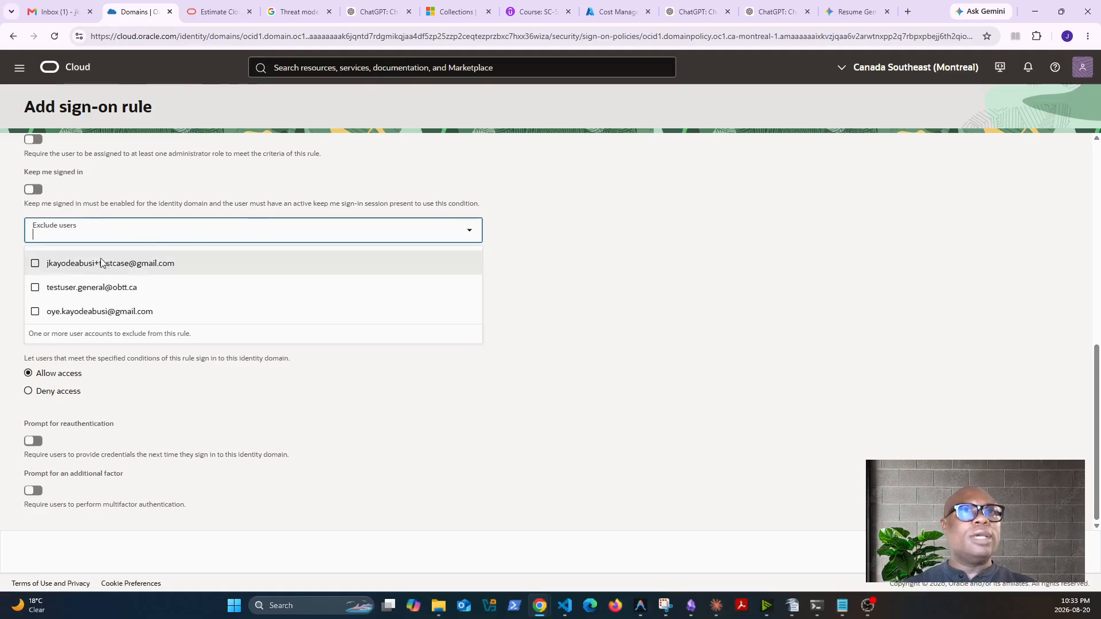
{"action": "left_click", "coordinate": [597, 266]}
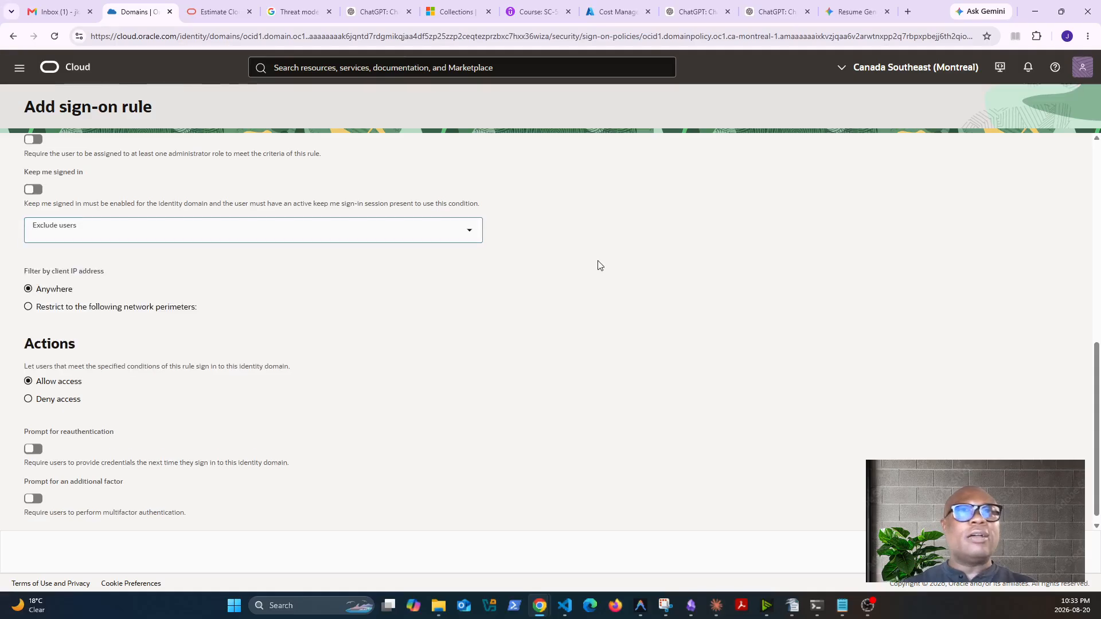
{"action": "scroll", "coordinate": [598, 265], "scroll_direction": "up", "scroll_amount": 1}
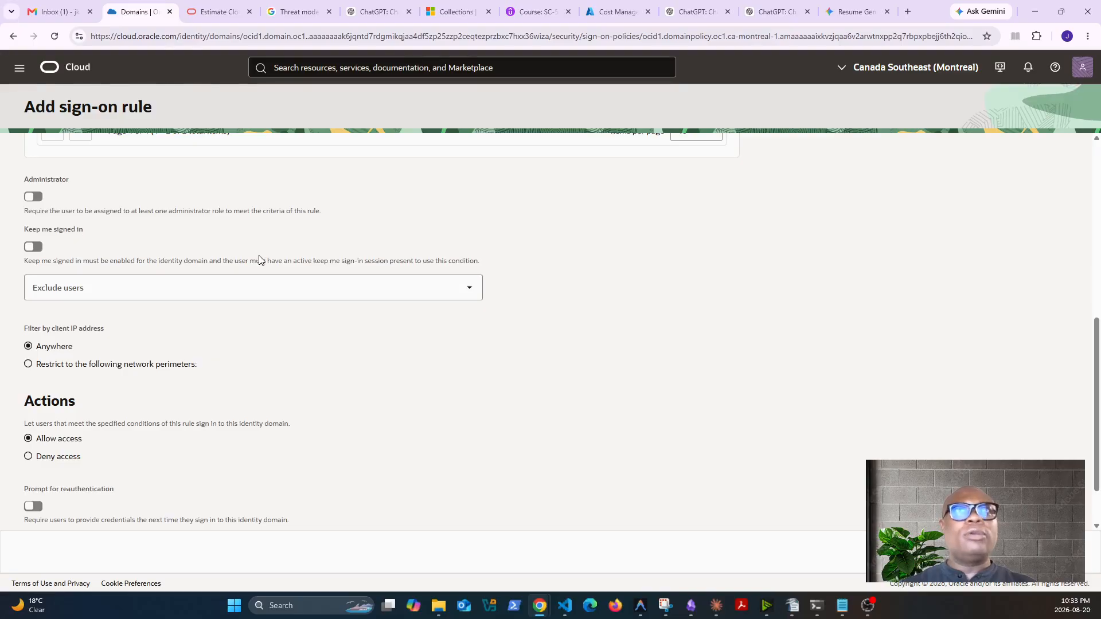
{"action": "scroll", "coordinate": [404, 374], "scroll_direction": "down", "scroll_amount": 1}
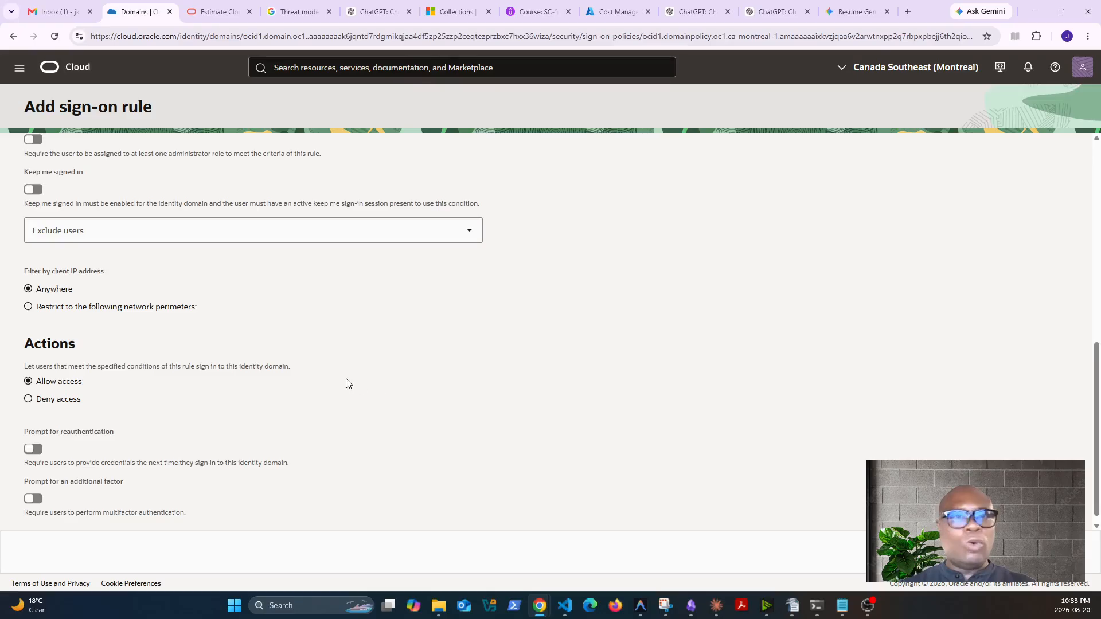
{"action": "scroll", "coordinate": [349, 382], "scroll_direction": "down", "scroll_amount": 1}
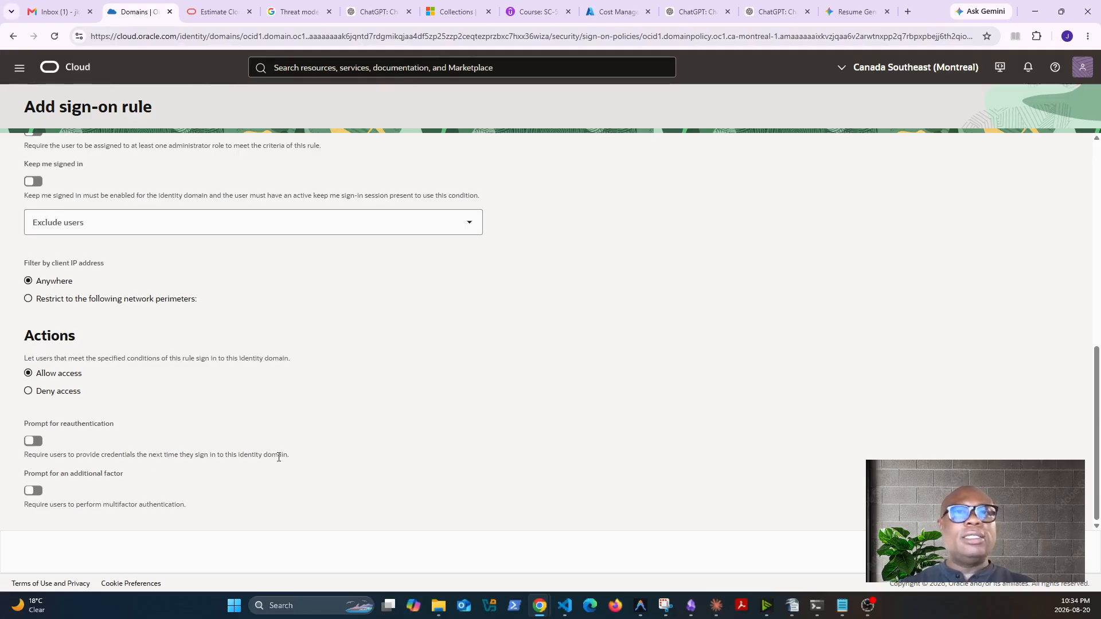
Step: Enable the prompts for reauthentication and for an additional factor in the sign-on rule's actions
{"action": "left_click", "coordinate": [30, 442]}
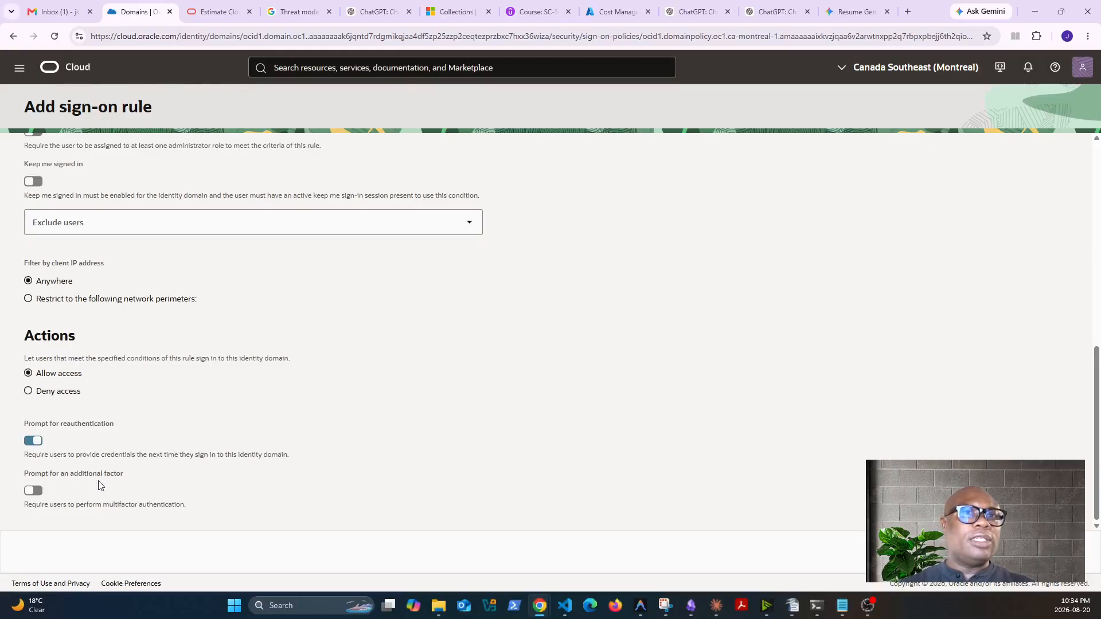
{"action": "left_click", "coordinate": [33, 492]}
{"action": "scroll", "coordinate": [103, 497], "scroll_direction": "down", "scroll_amount": 2}
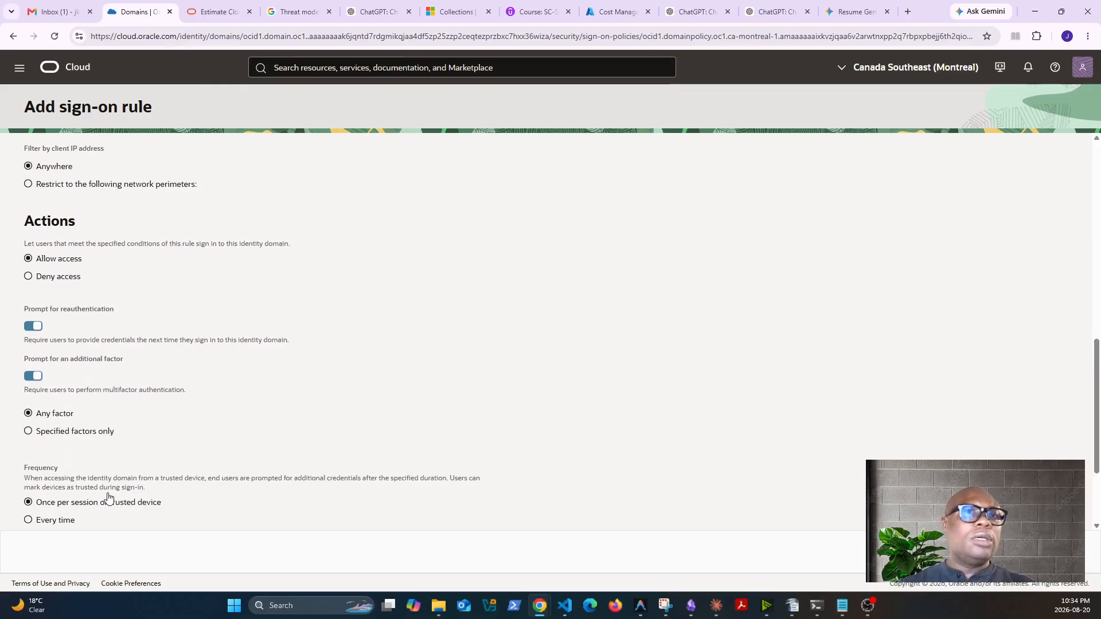
{"action": "left_click", "coordinate": [28, 431]}
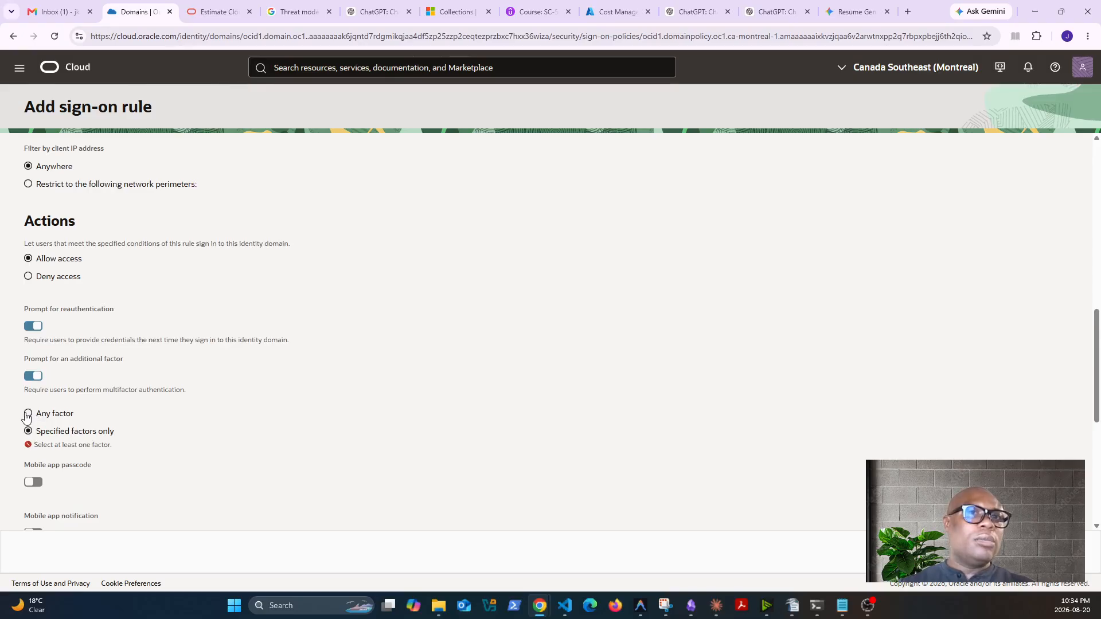
{"action": "left_click", "coordinate": [33, 482]}
{"action": "scroll", "coordinate": [127, 479], "scroll_direction": "down", "scroll_amount": 4}
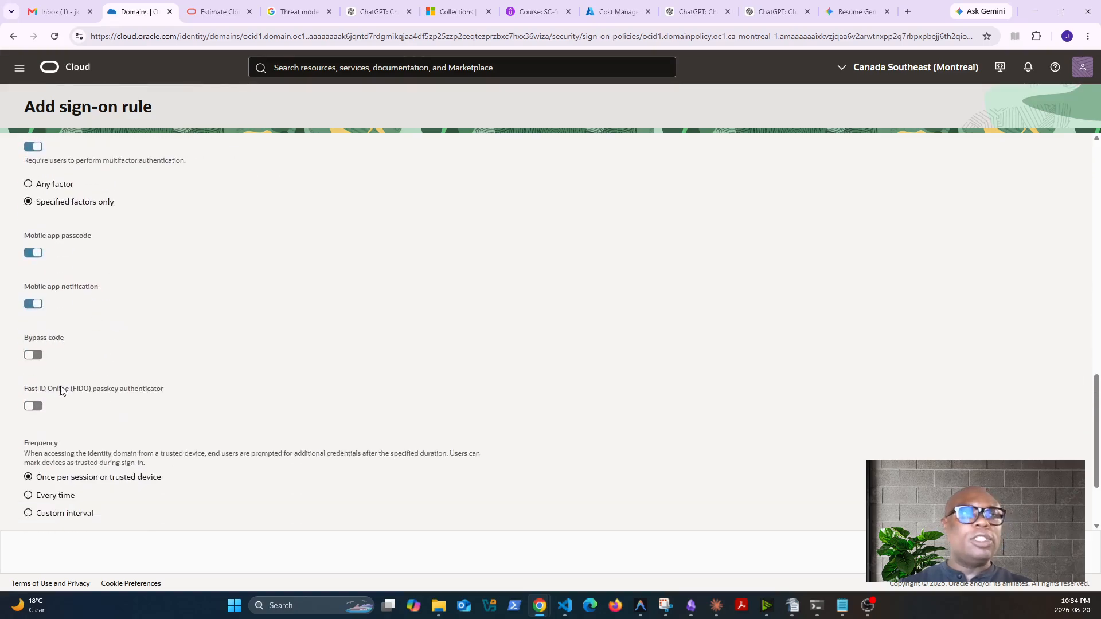
{"action": "scroll", "coordinate": [72, 430], "scroll_direction": "down", "scroll_amount": 2}
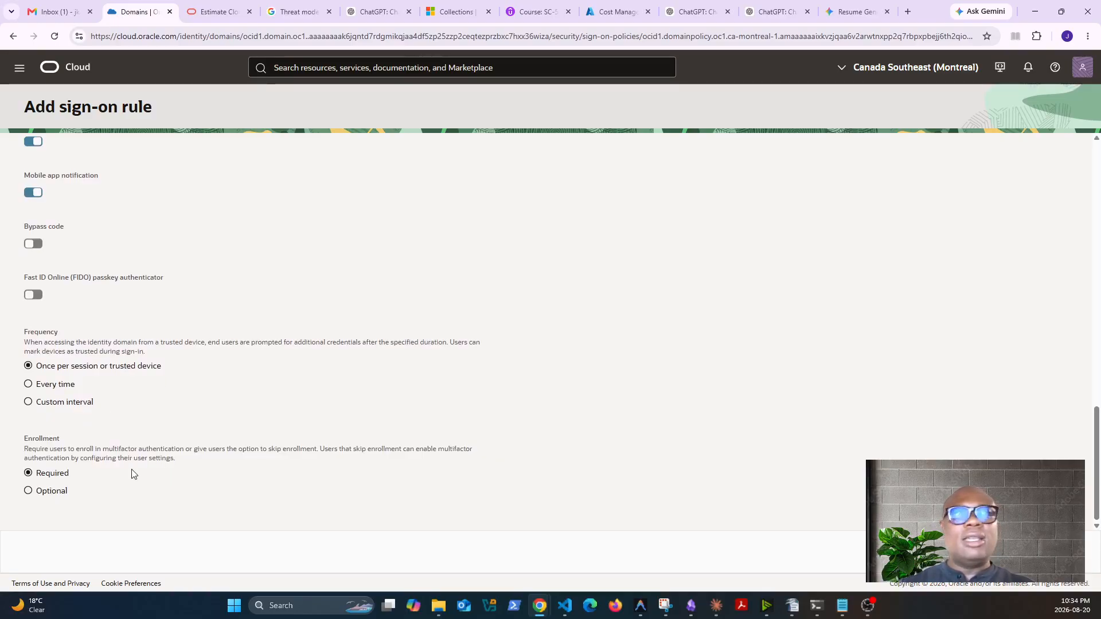
{"action": "scroll", "coordinate": [522, 401], "scroll_direction": "up", "scroll_amount": 3}
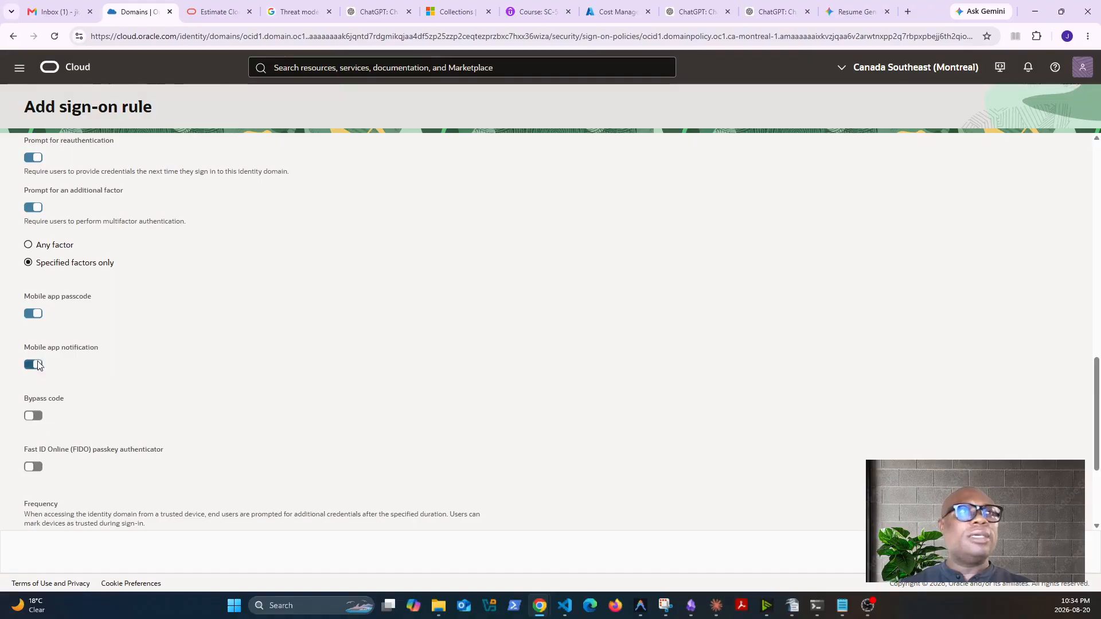
{"action": "left_click", "coordinate": [38, 315]}
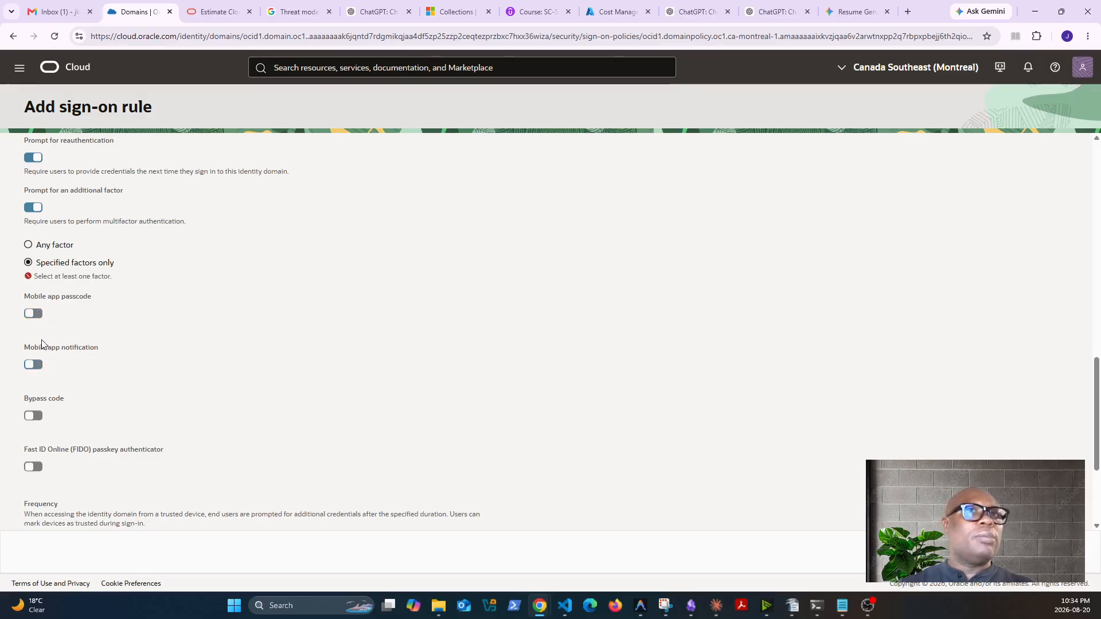
{"action": "left_click", "coordinate": [28, 245]}
Step: Check the rule's groups and conditions, and add seadmin-rule1 to the sign-on policy
{"action": "scroll", "coordinate": [341, 339], "scroll_direction": "up", "scroll_amount": 5}
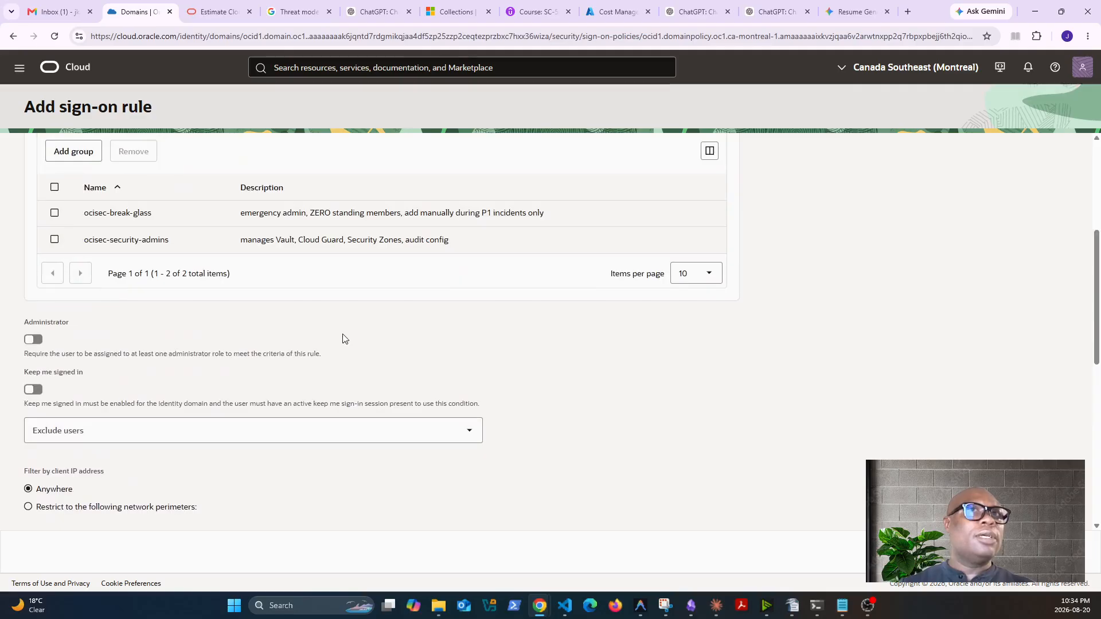
{"action": "scroll", "coordinate": [615, 400], "scroll_direction": "up", "scroll_amount": 4}
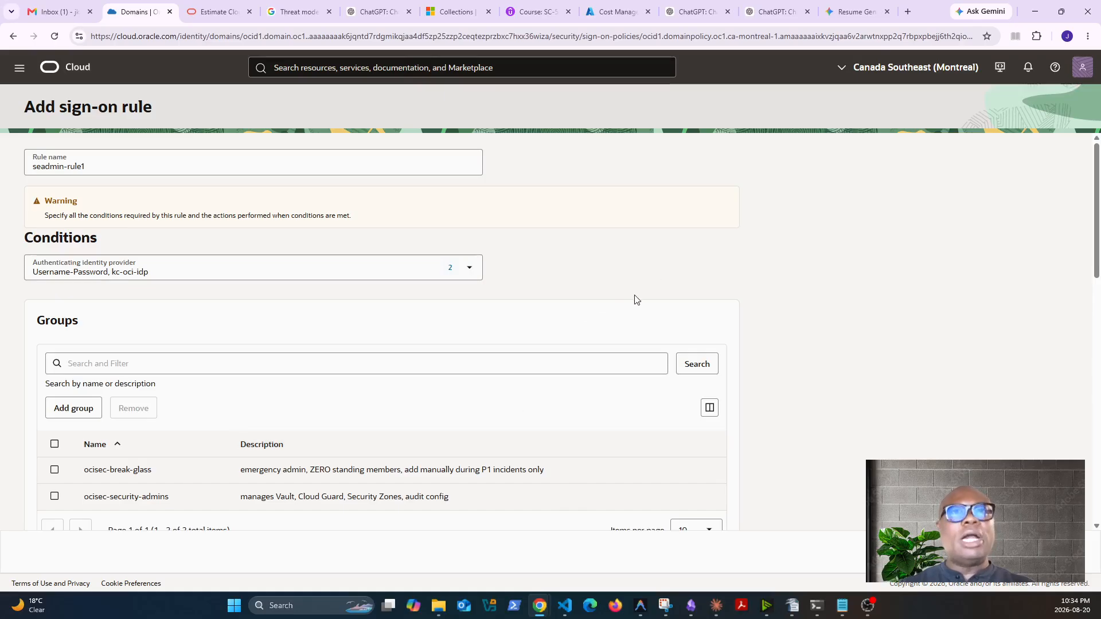
{"action": "left_click", "coordinate": [1047, 551]}
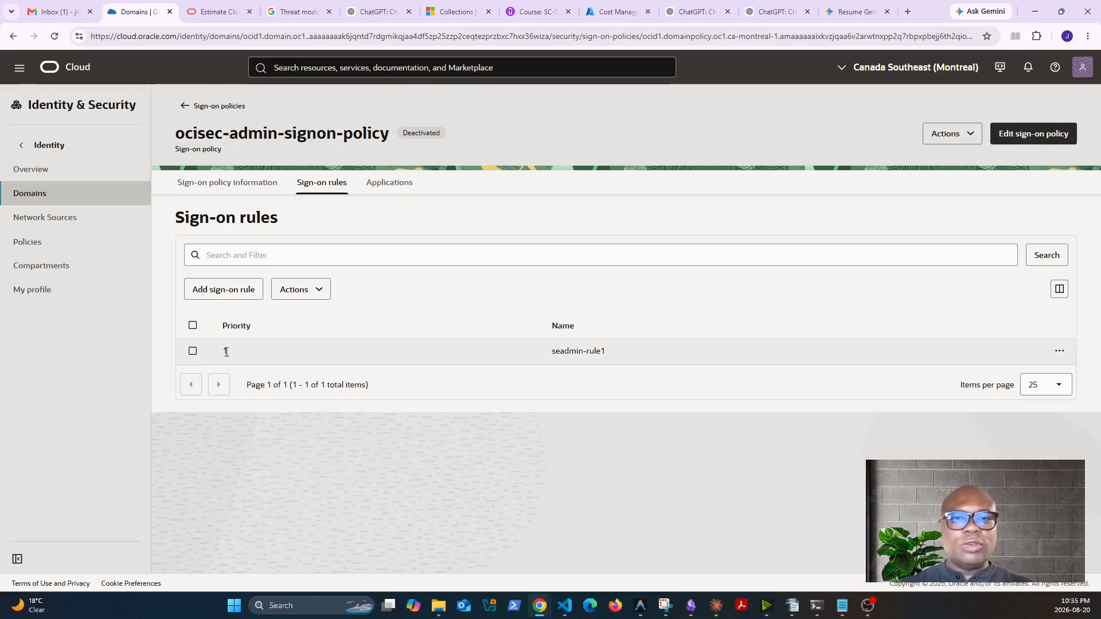
Step: View the apps that can be assigned to ocisec-admin-signon-policy and leave without adding any
{"action": "left_click", "coordinate": [397, 189]}
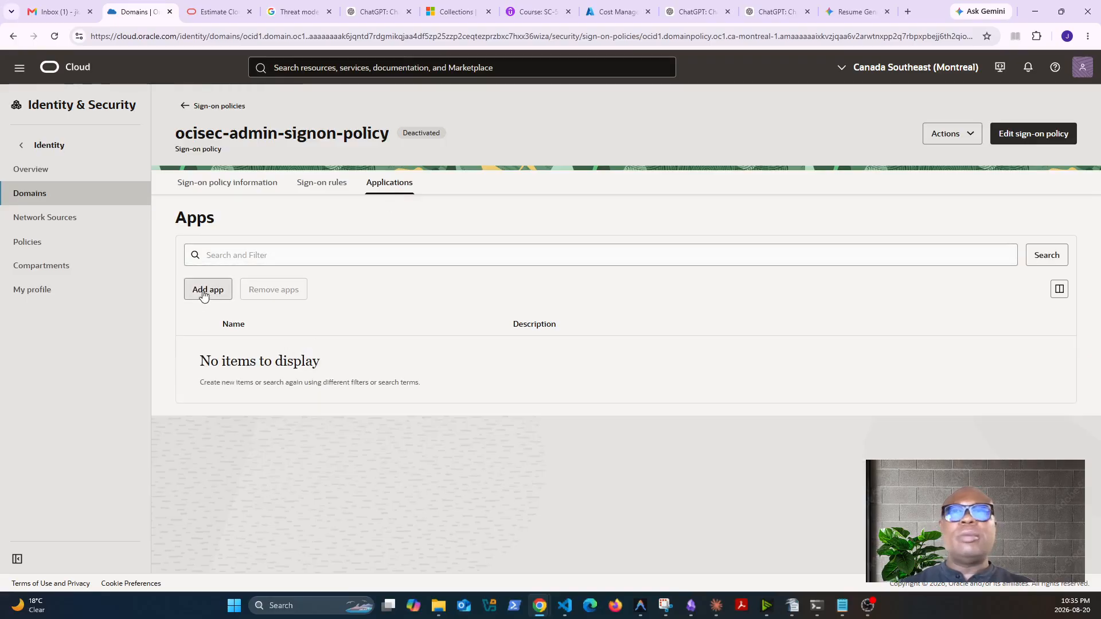
{"action": "left_click", "coordinate": [201, 290]}
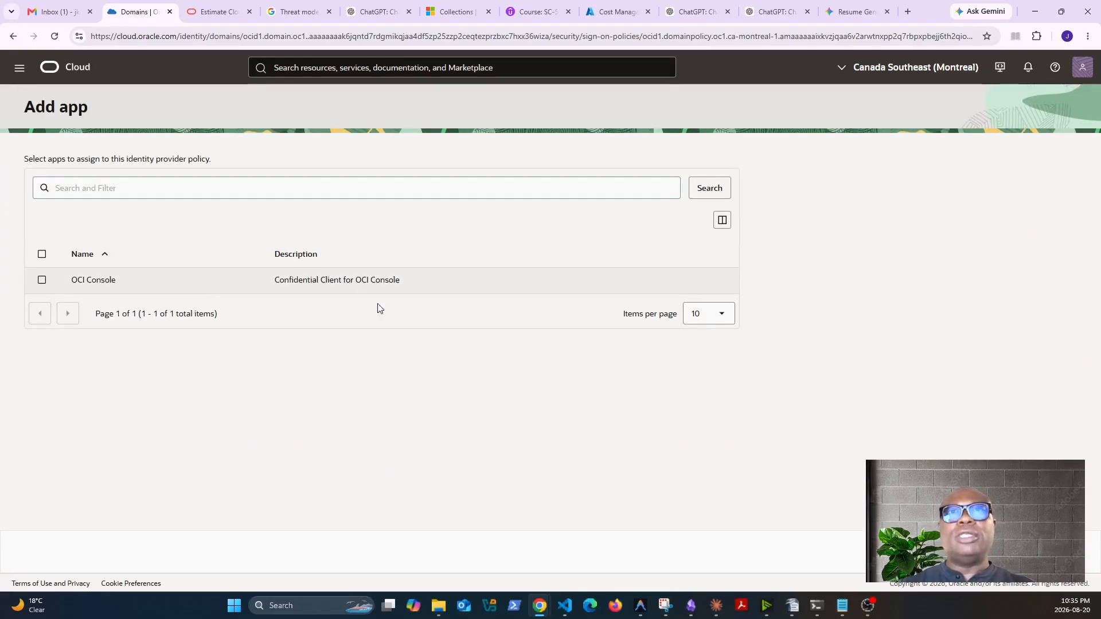
{"action": "left_click", "coordinate": [1001, 551]}
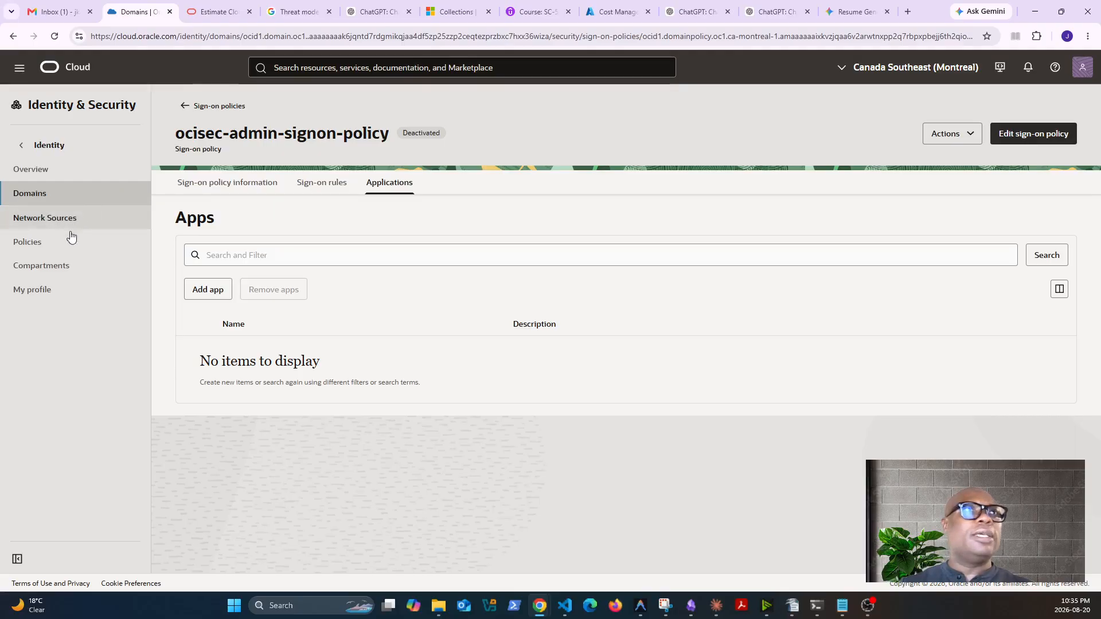
Step: Return to the list of identity domains and open the Default domain
{"action": "left_click", "coordinate": [38, 153]}
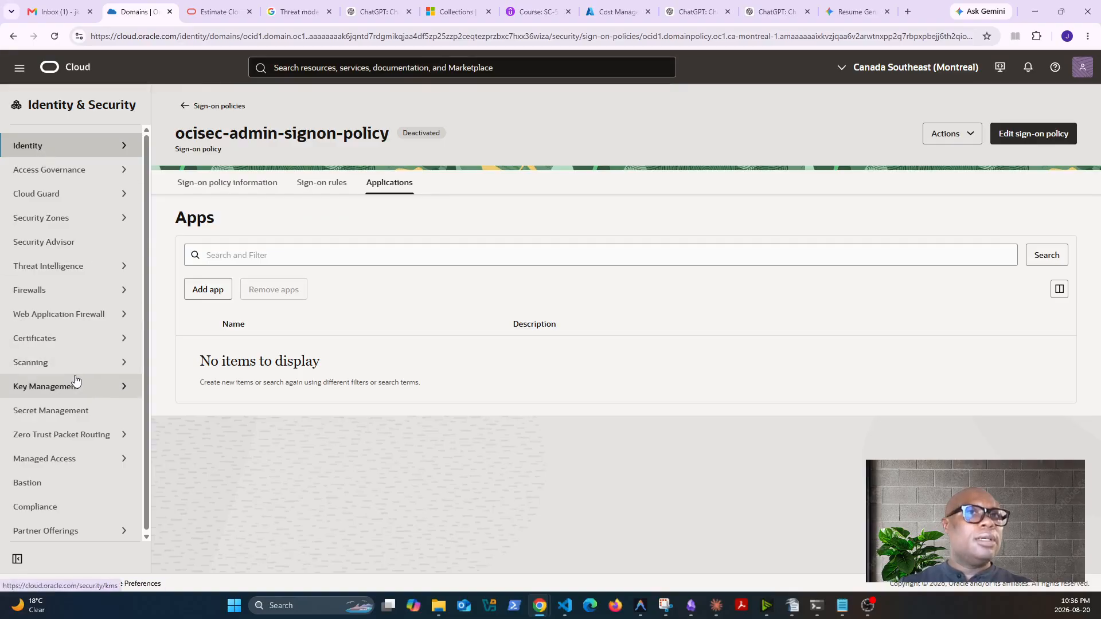
{"action": "left_click", "coordinate": [19, 67]}
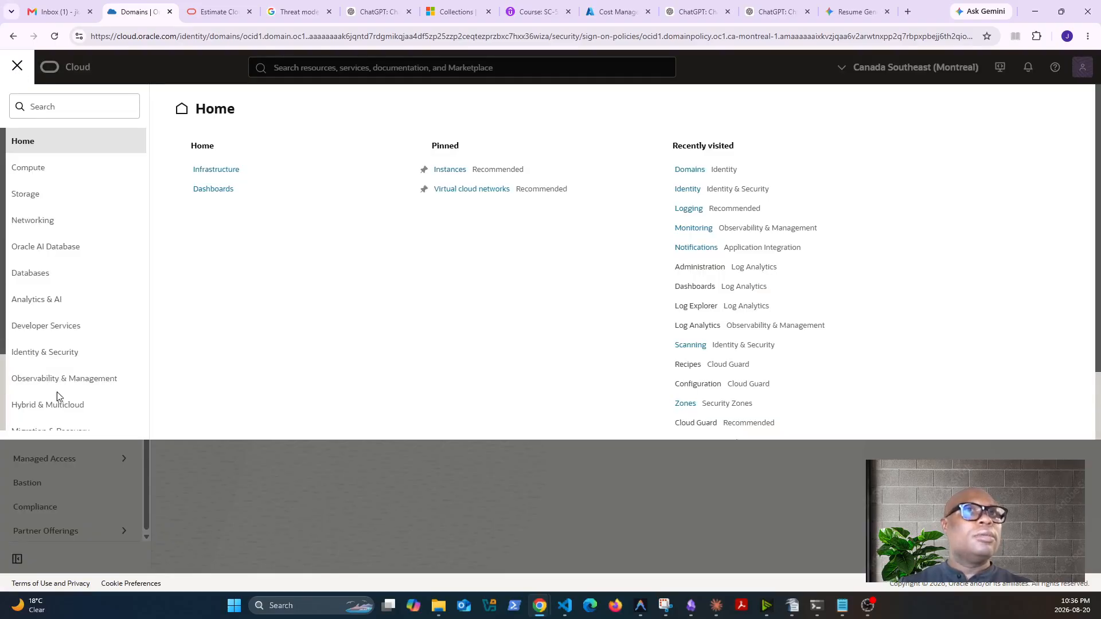
{"action": "left_click", "coordinate": [61, 359]}
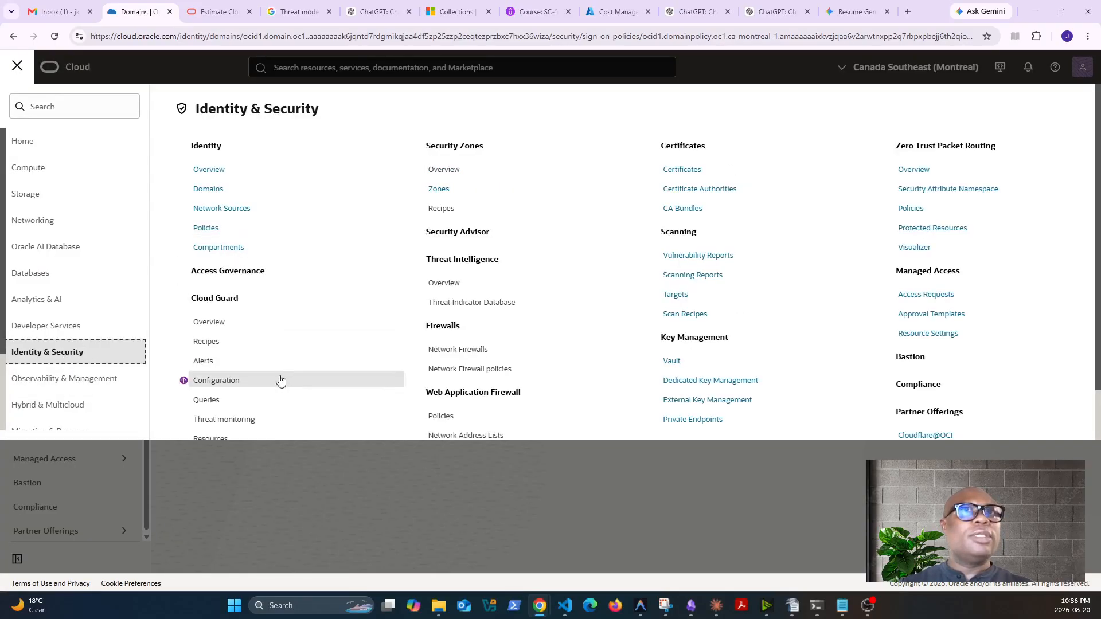
{"action": "left_click", "coordinate": [206, 189]}
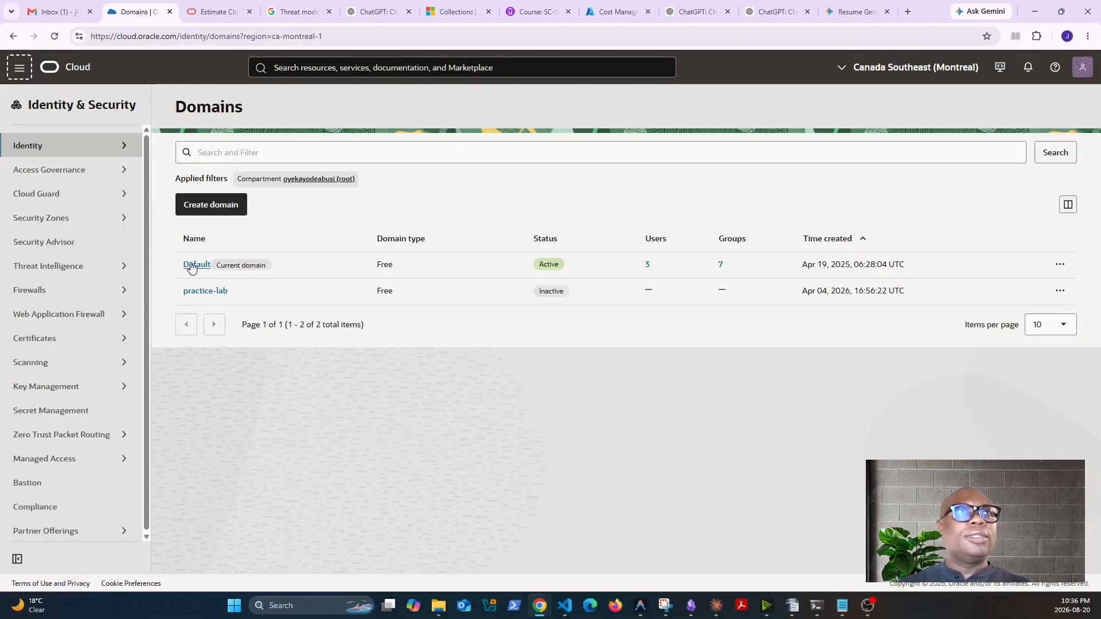
{"action": "left_click", "coordinate": [197, 266]}
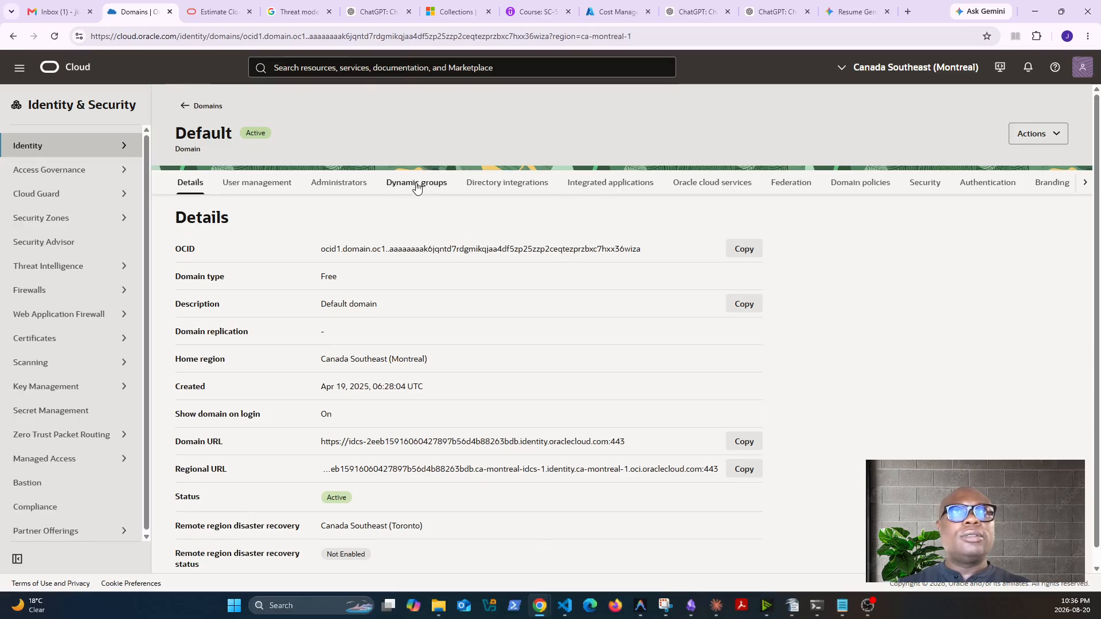
Step: Review the Default domain's users, groups and dynamic groups, ending back on user management
{"action": "left_click", "coordinate": [254, 185]}
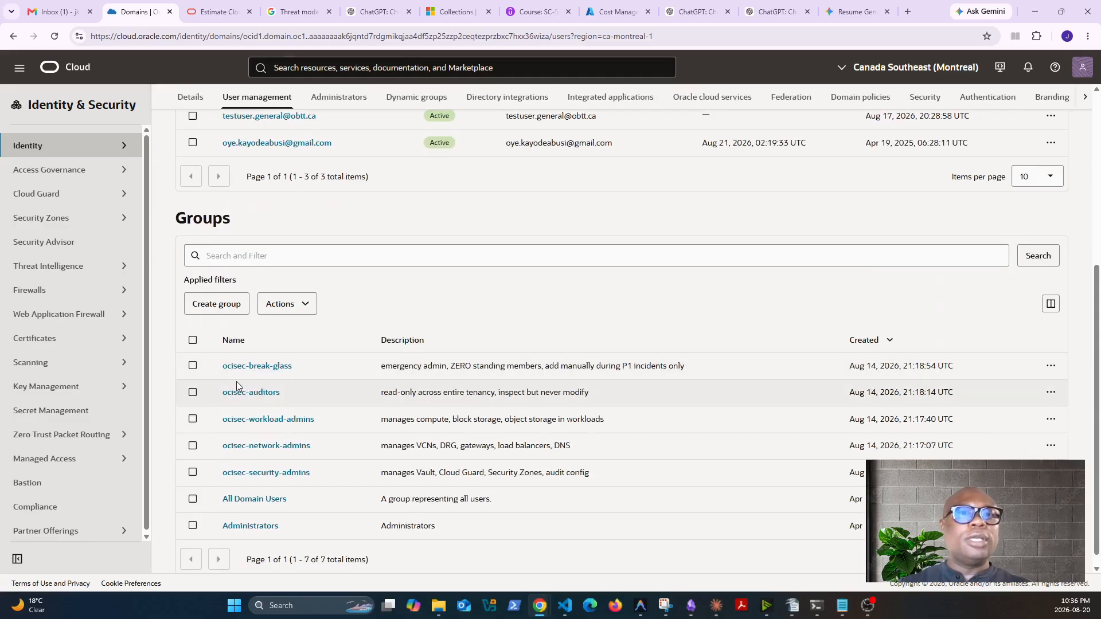
{"action": "scroll", "coordinate": [236, 381], "scroll_direction": "up", "scroll_amount": 4}
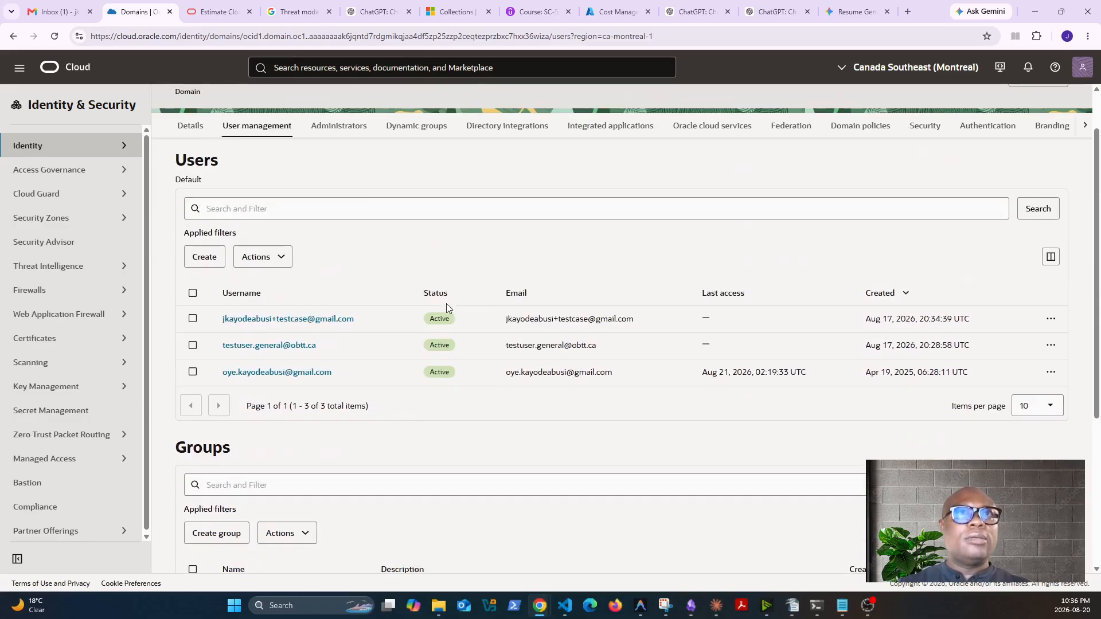
{"action": "left_click", "coordinate": [432, 127]}
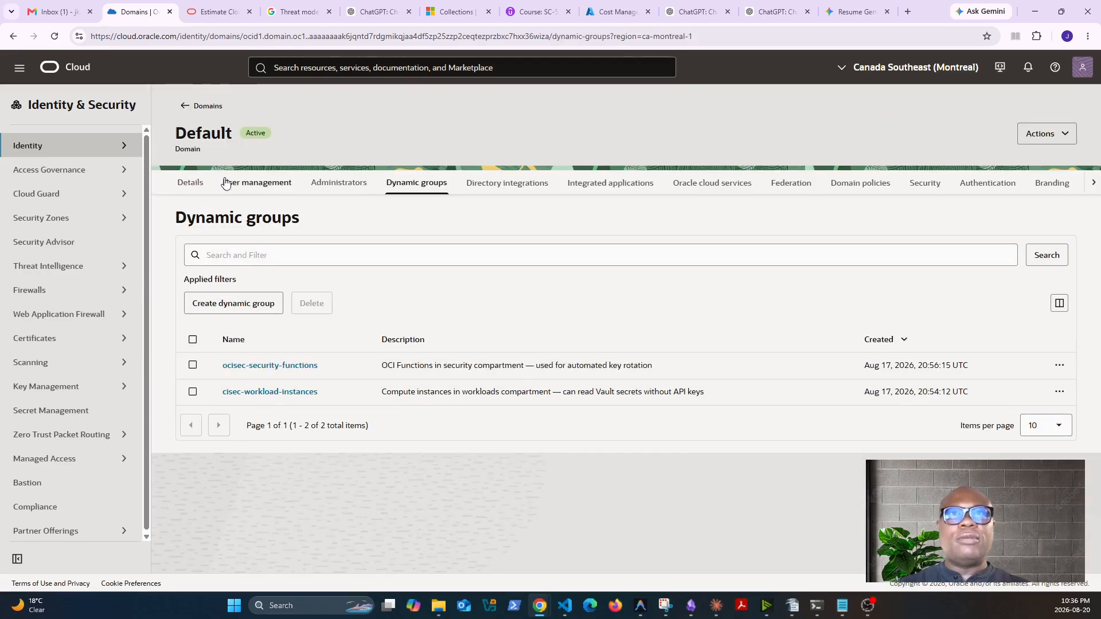
{"action": "left_click", "coordinate": [252, 184]}
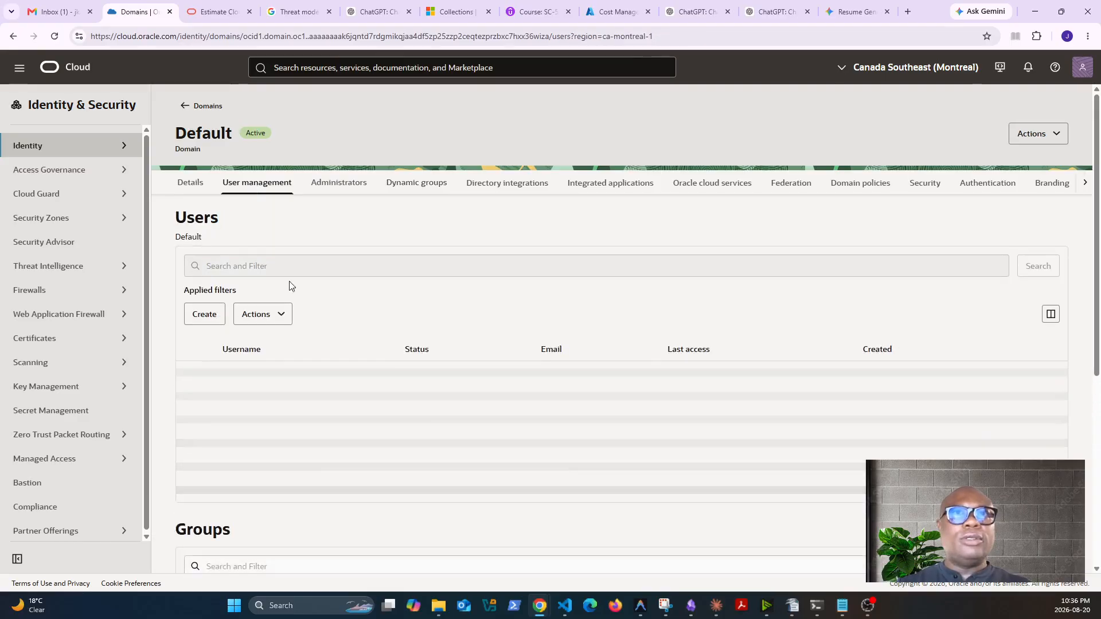
Step: Open the ocisec-security-admins group and show its assigned users
{"action": "scroll", "coordinate": [301, 373], "scroll_direction": "down", "scroll_amount": 5}
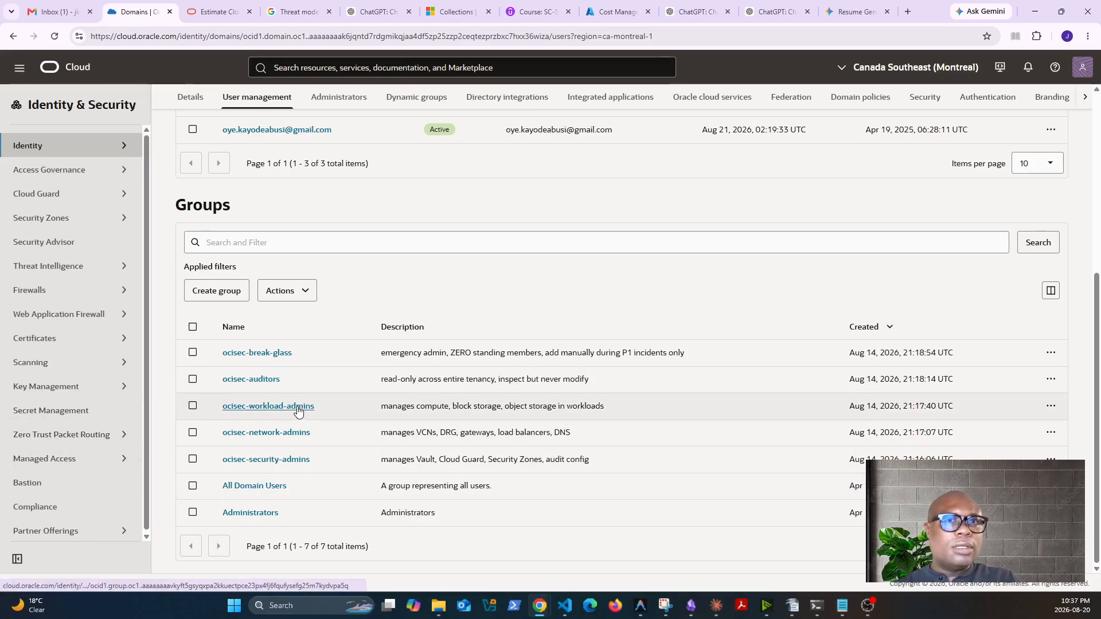
{"action": "left_click", "coordinate": [295, 460]}
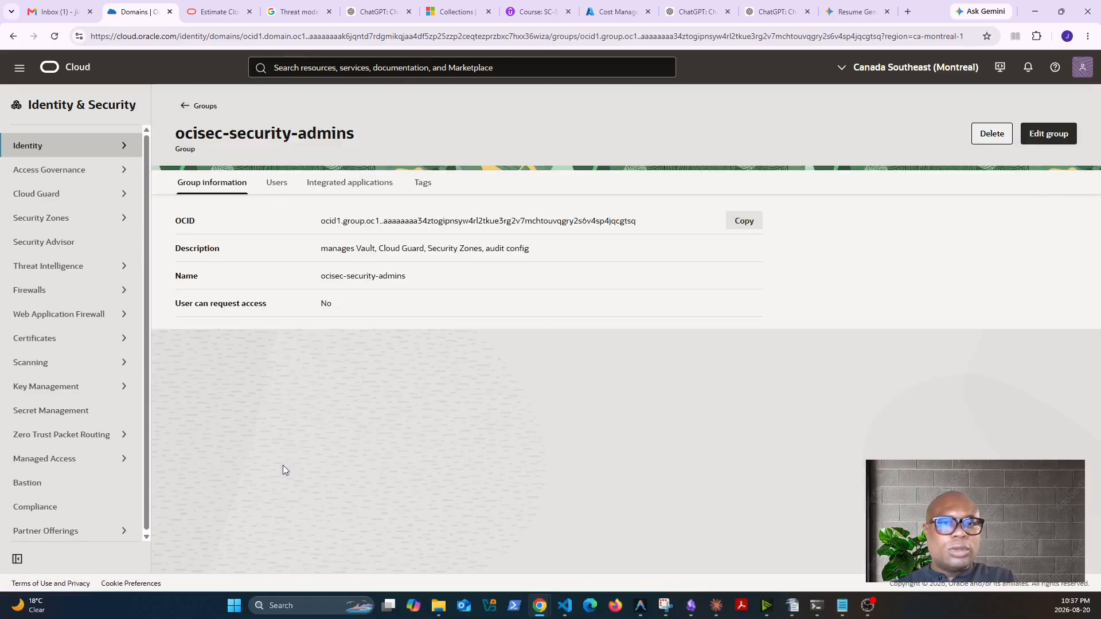
{"action": "left_click", "coordinate": [277, 185]}
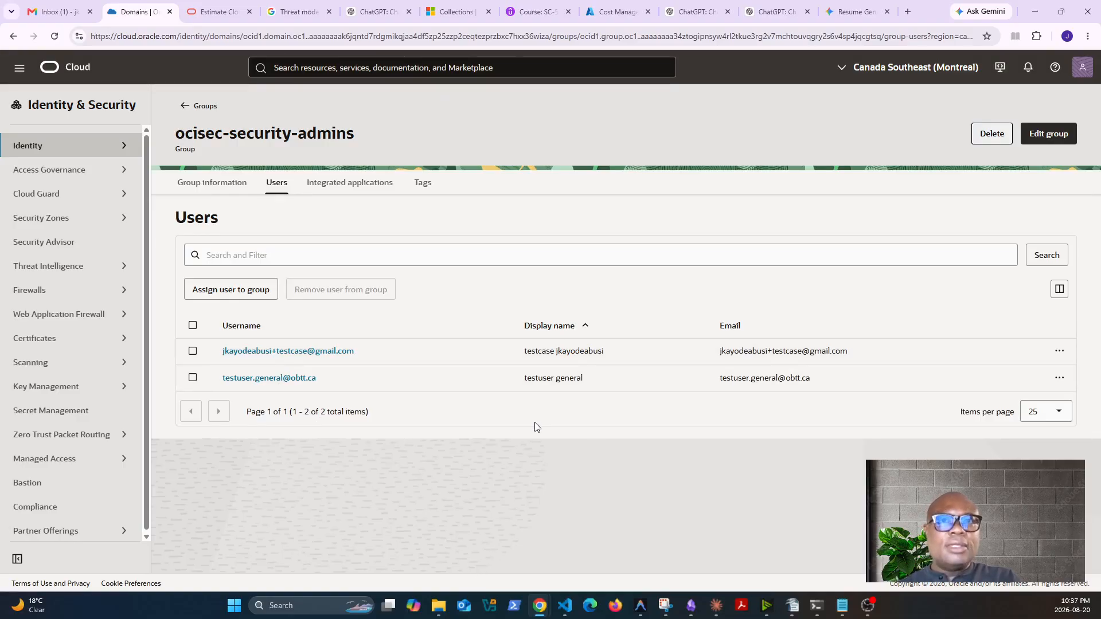
Step: Look at the user assignment and edit forms of the ocisec-security-admins group and cancel without changing anything
{"action": "left_click", "coordinate": [244, 296]}
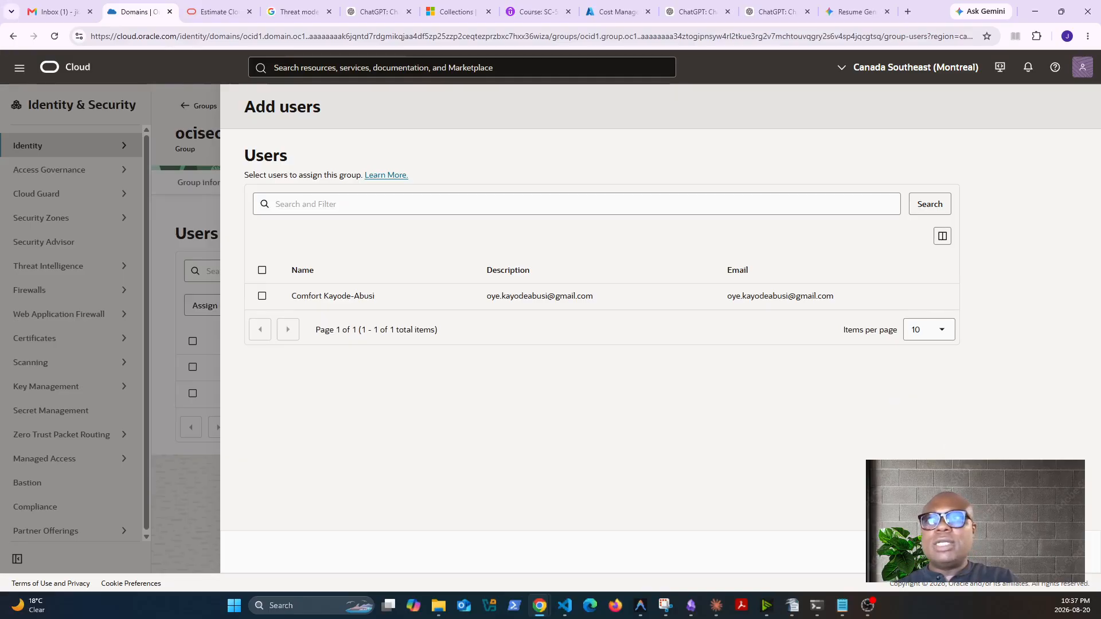
{"action": "left_click", "coordinate": [1004, 552]}
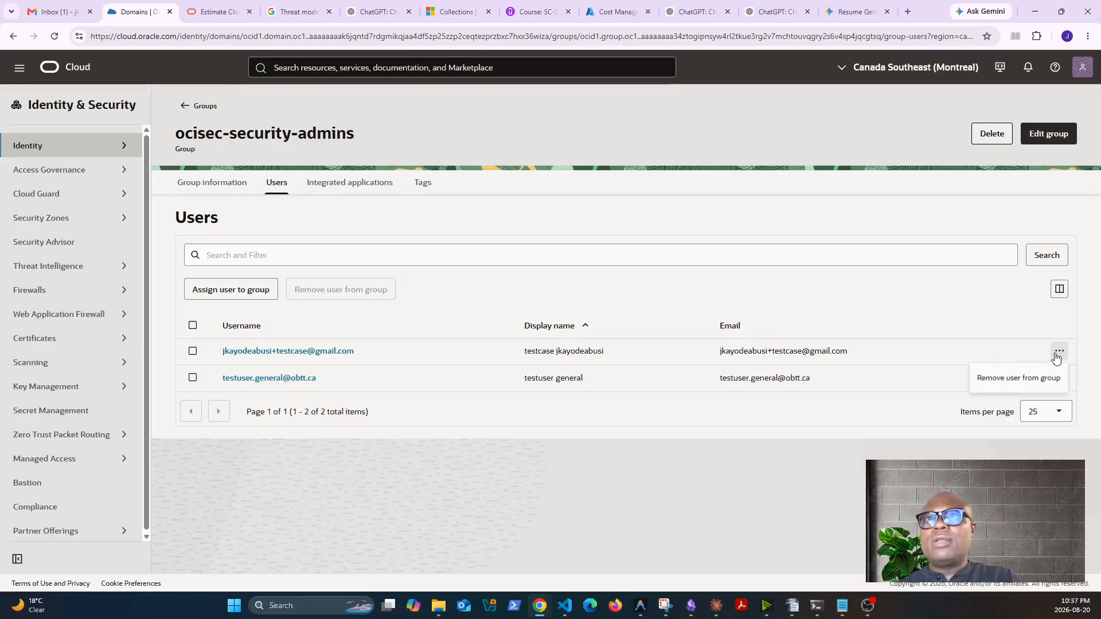
{"action": "left_click", "coordinate": [1059, 133]}
{"action": "left_click", "coordinate": [978, 552]}
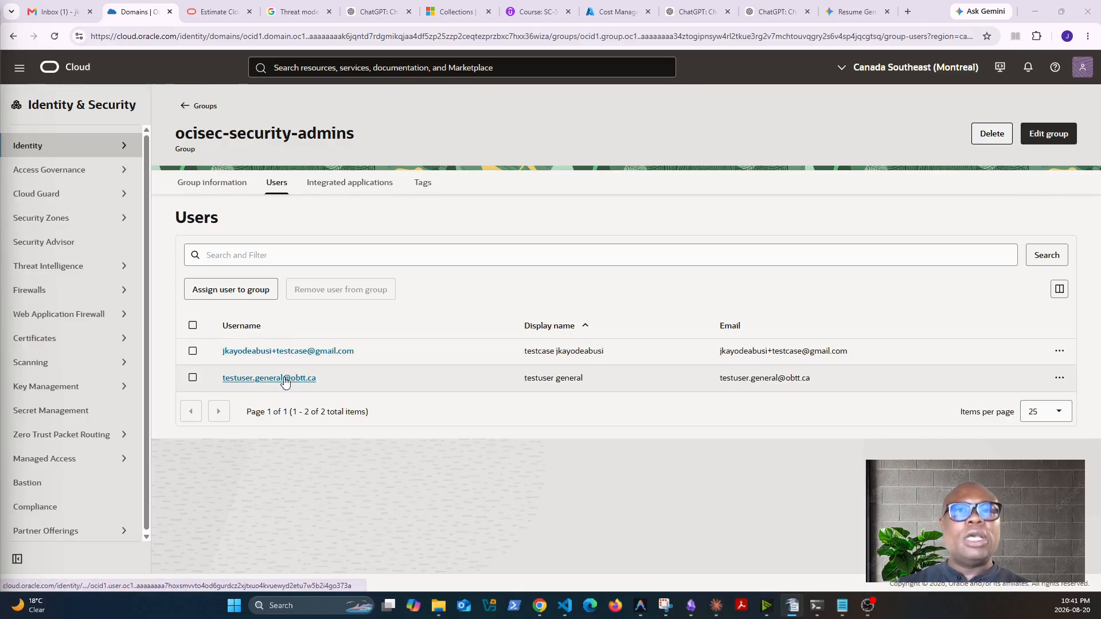
{"action": "left_click", "coordinate": [263, 256]}
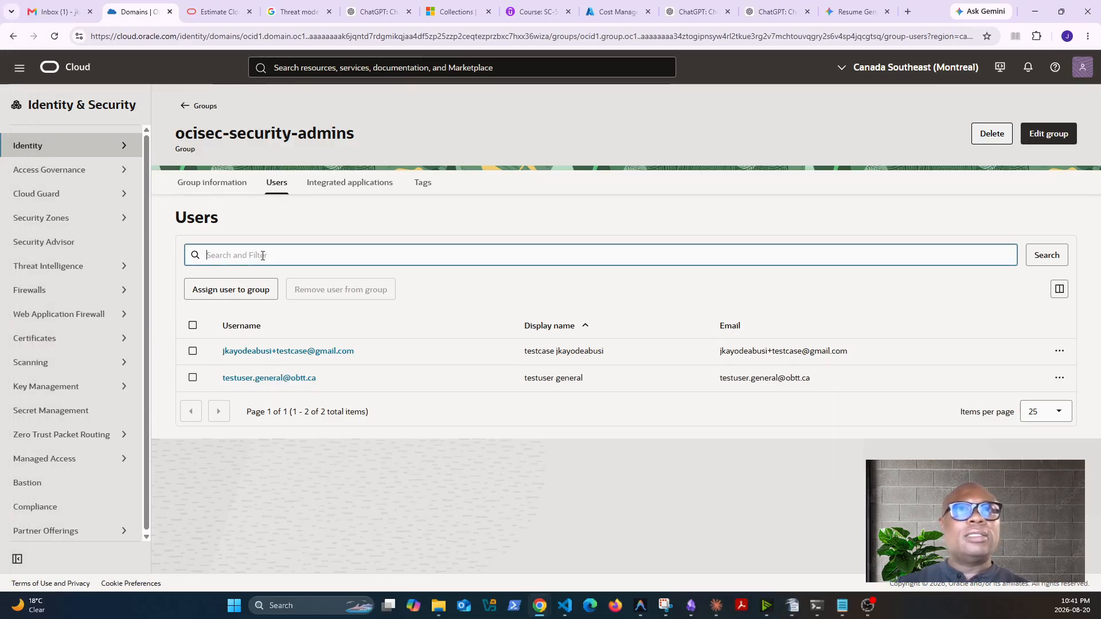
{"action": "left_click", "coordinate": [230, 255]}
{"action": "type", "text": "a"}
{"action": "key", "text": "BackSpace"}
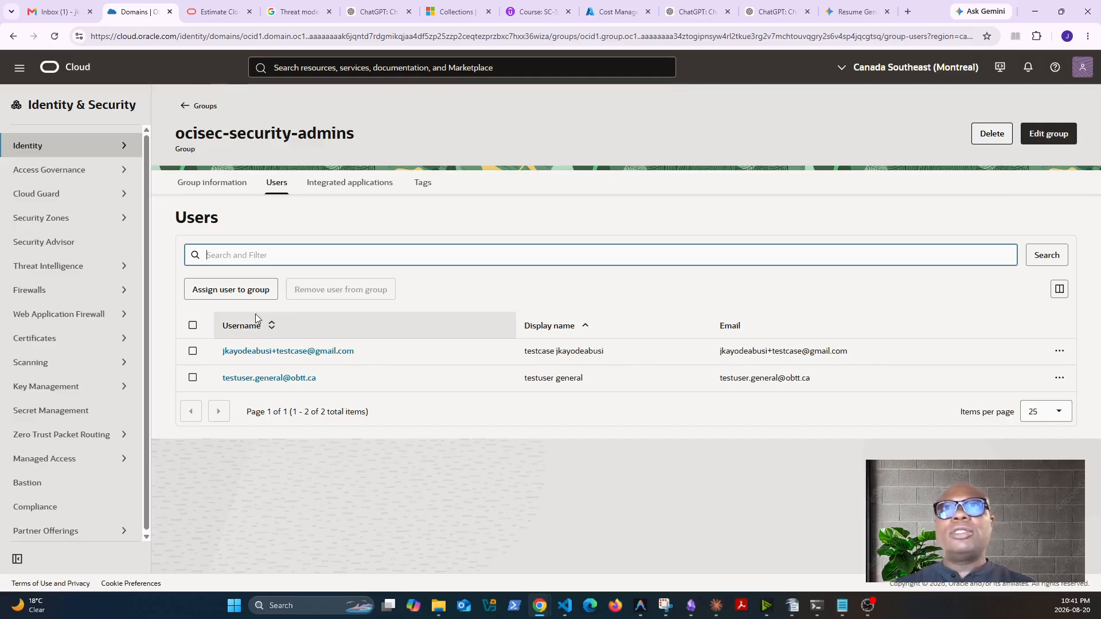
{"action": "type", "text": "a"}
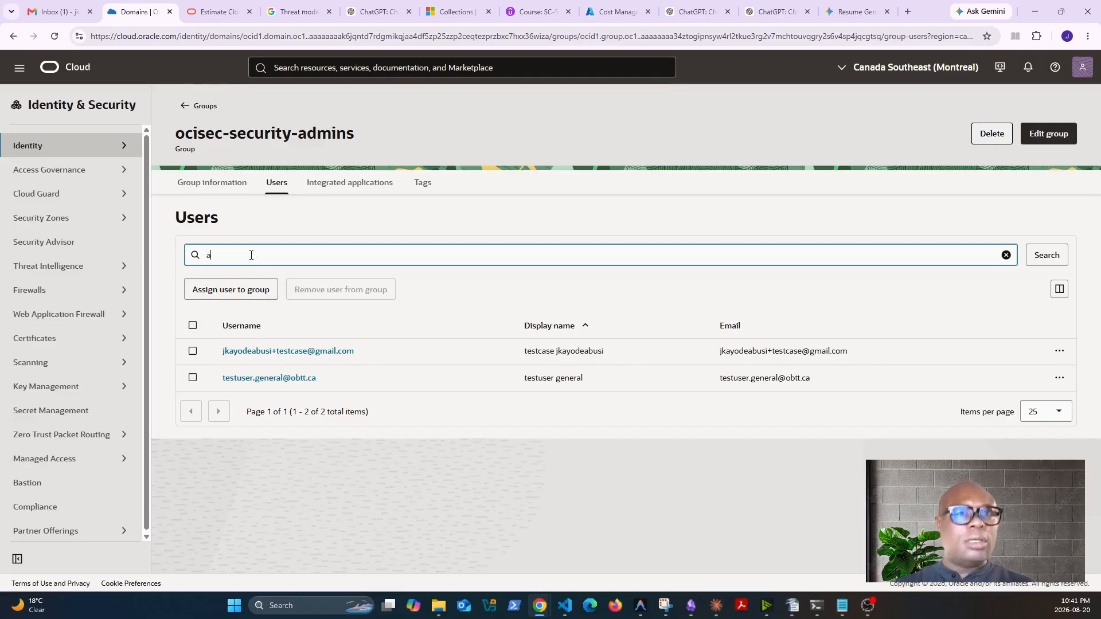
{"action": "key", "text": "BackSpace"}
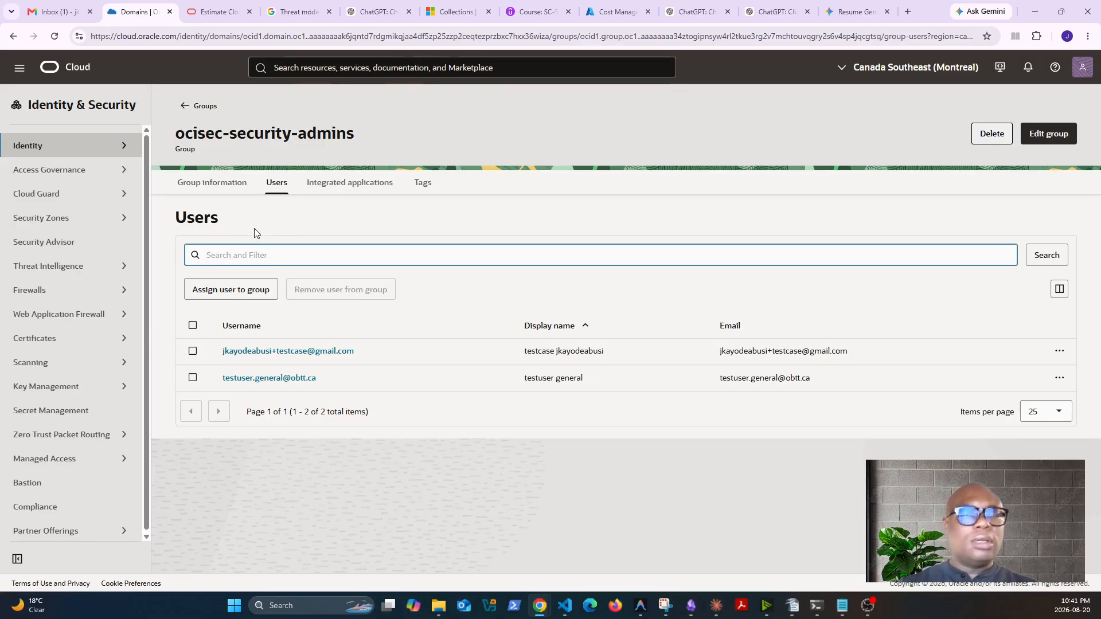
{"action": "type", "text": "a"}
{"action": "key", "text": "BackSpace"}
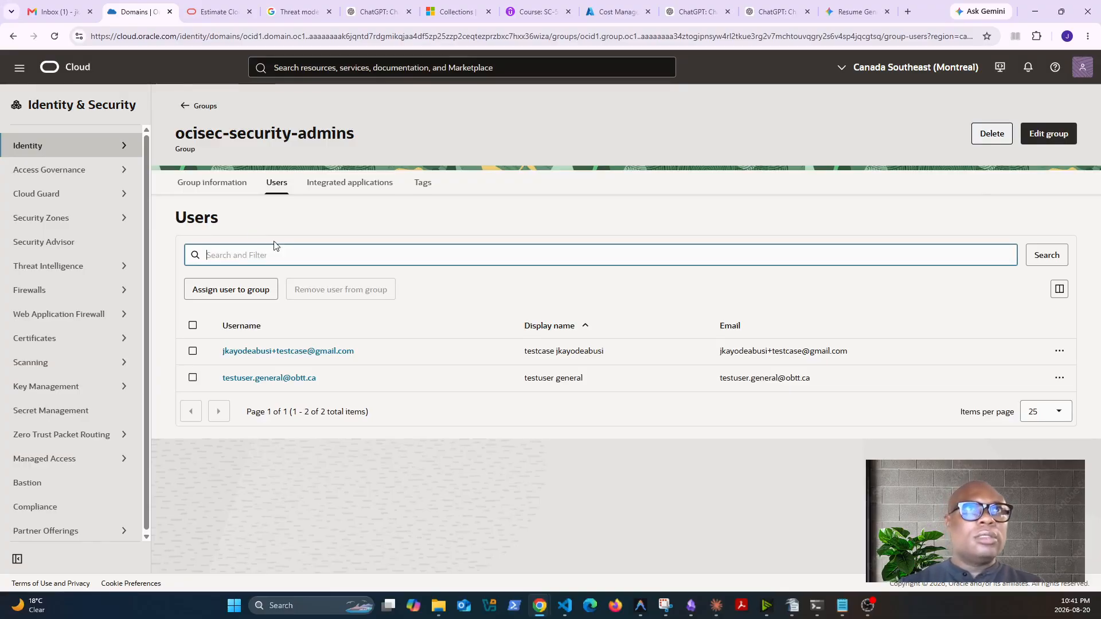
{"action": "left_click", "coordinate": [1045, 258]}
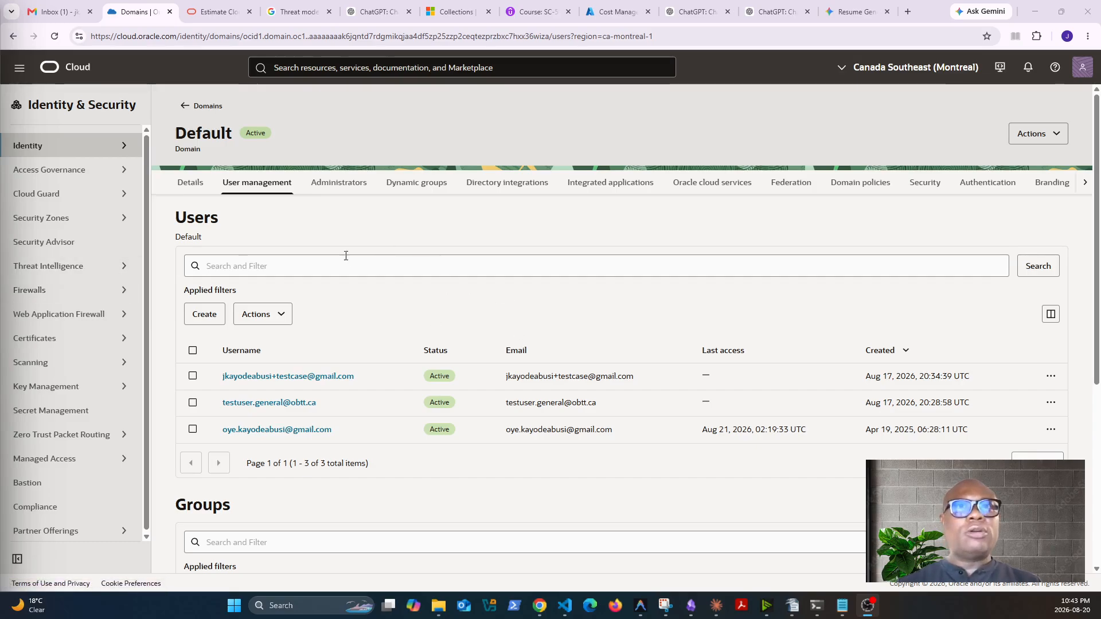
Step: Look over the list of groups in the Default domain's user management
{"action": "scroll", "coordinate": [344, 454], "scroll_direction": "down", "scroll_amount": 4}
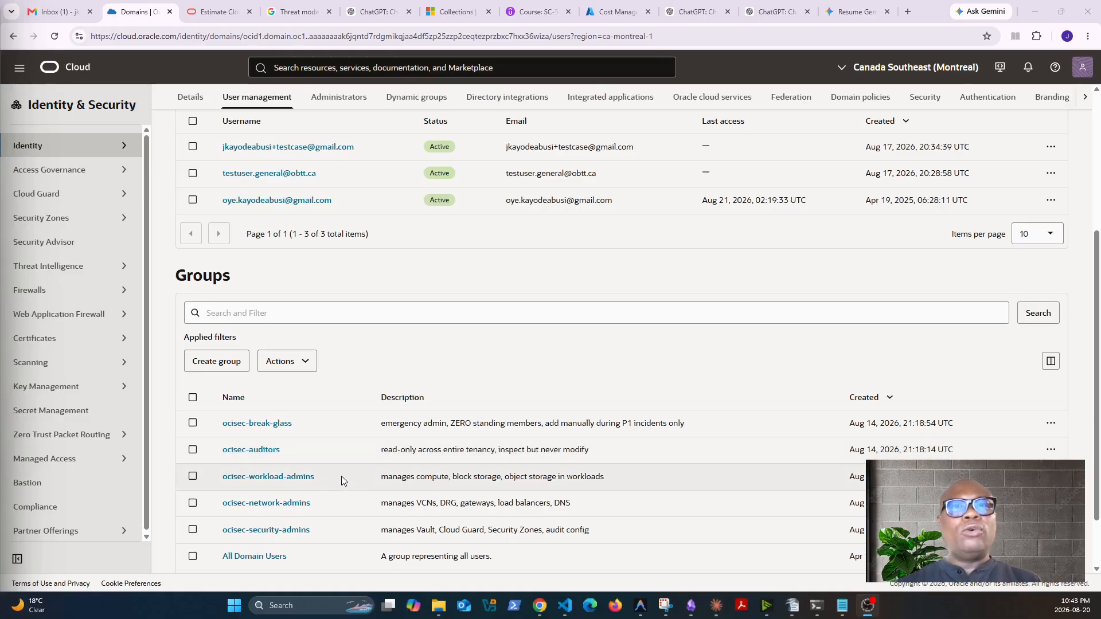
Step: Reopen the ocisec-security-admins group and check which users are assigned to it
{"action": "scroll", "coordinate": [275, 516], "scroll_direction": "down", "scroll_amount": 1}
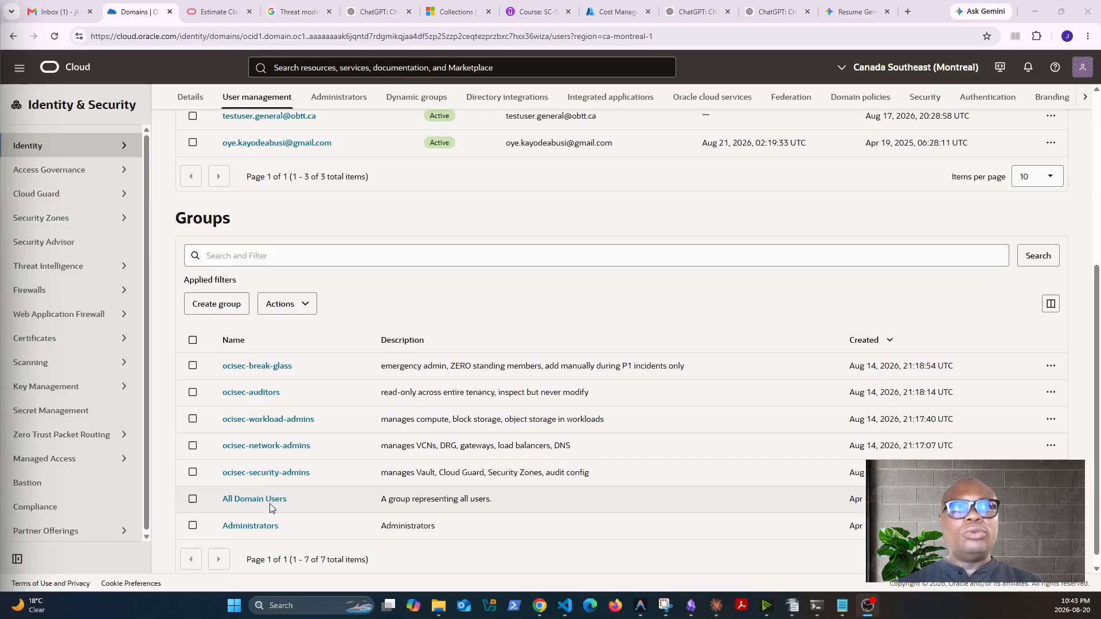
{"action": "left_click", "coordinate": [288, 478]}
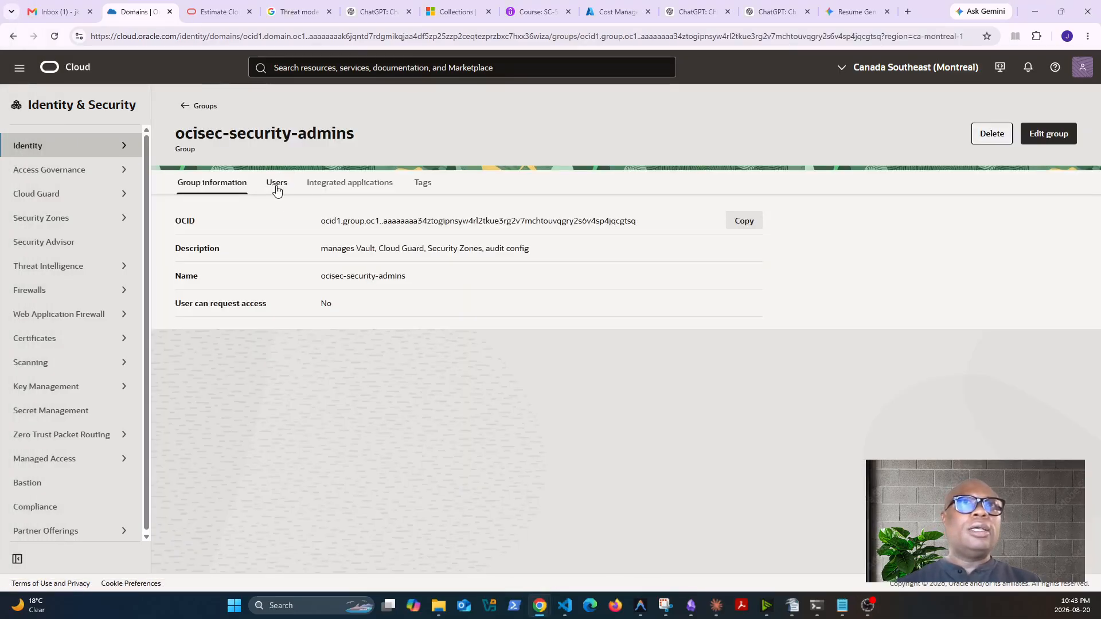
{"action": "left_click", "coordinate": [276, 185]}
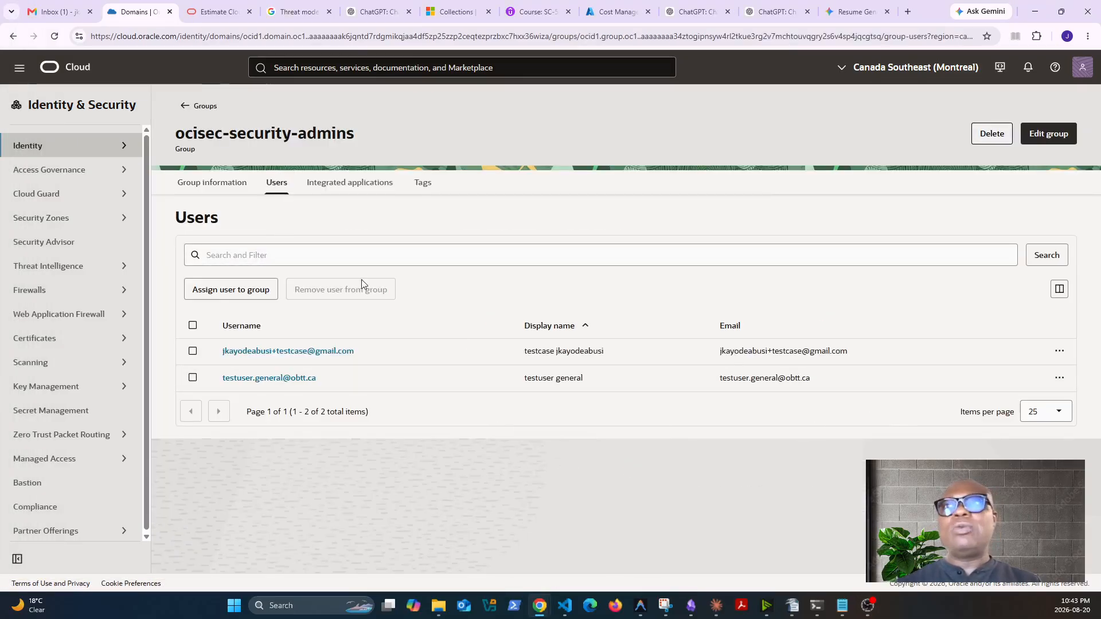
Step: Return to the list of domains, reopen the Default domain and look over its user management page
{"action": "left_click", "coordinate": [191, 105]}
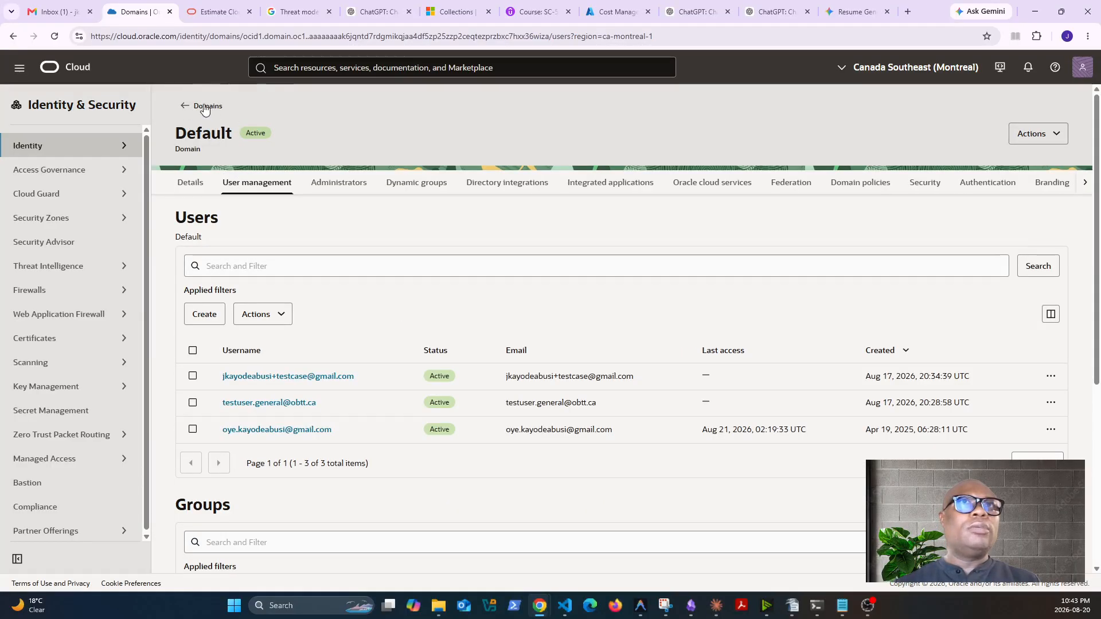
{"action": "left_click", "coordinate": [202, 106]}
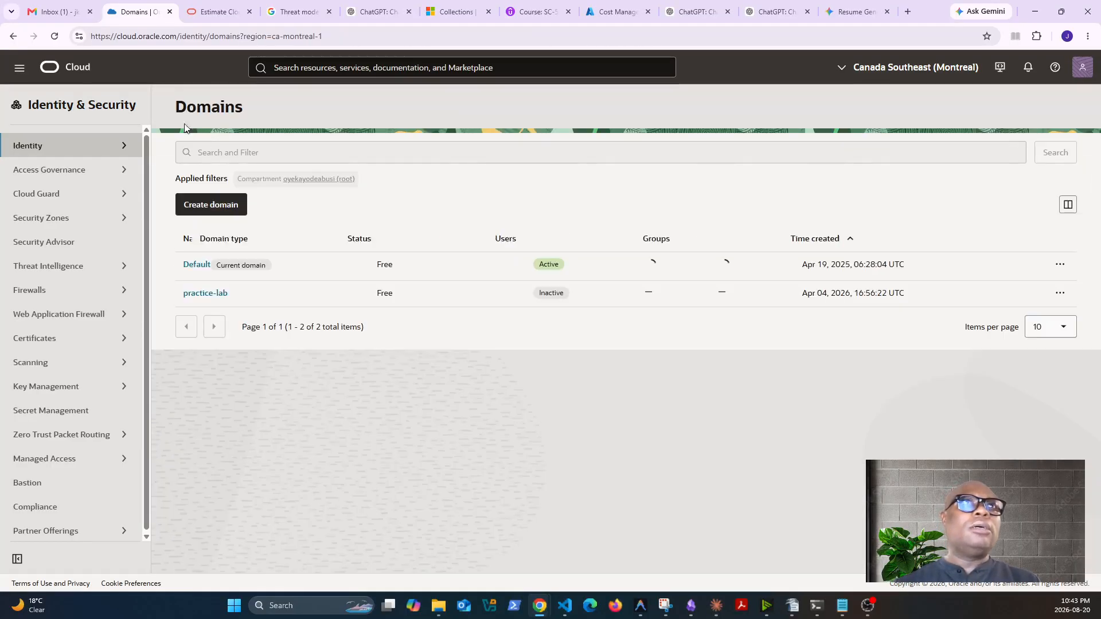
{"action": "left_click", "coordinate": [197, 266]}
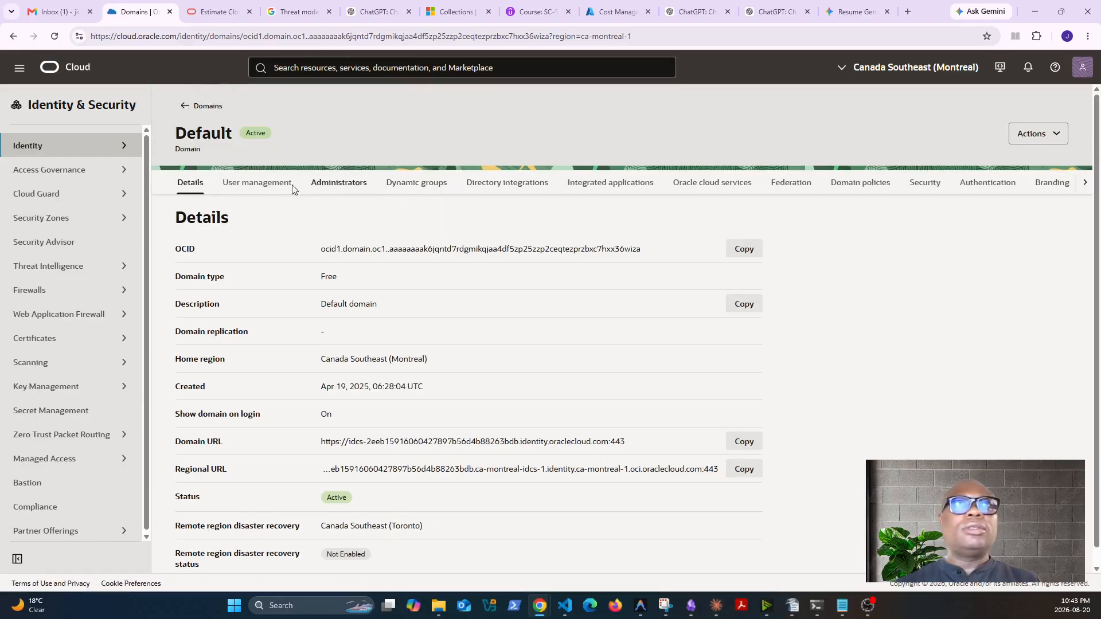
{"action": "left_click", "coordinate": [249, 184]}
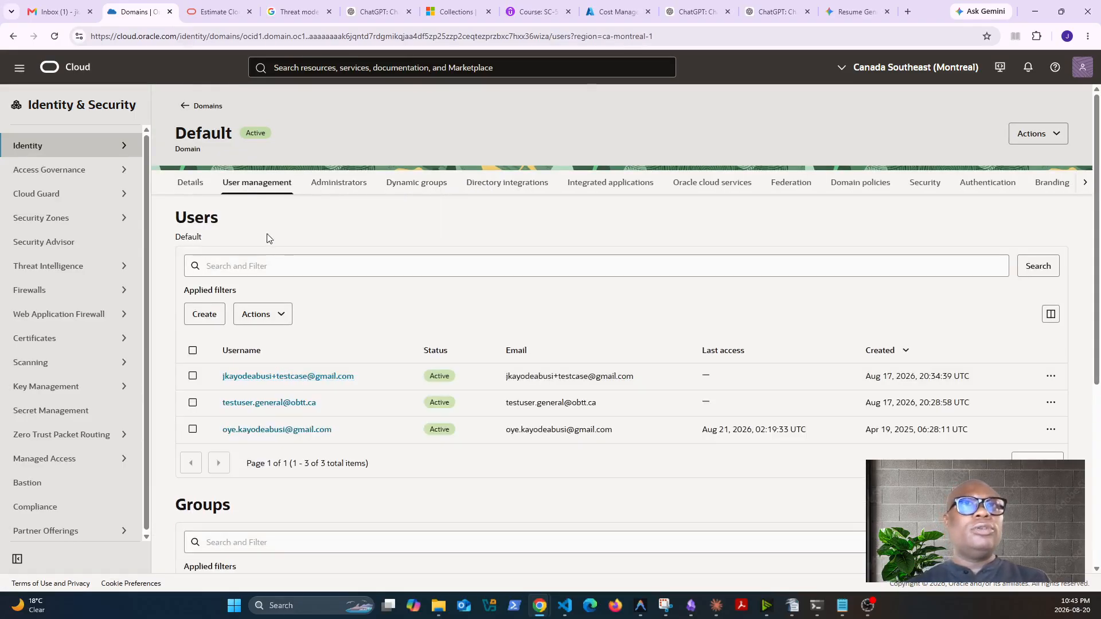
{"action": "scroll", "coordinate": [283, 419], "scroll_direction": "down", "scroll_amount": 5}
{"action": "scroll", "coordinate": [284, 435], "scroll_direction": "up", "scroll_amount": 5}
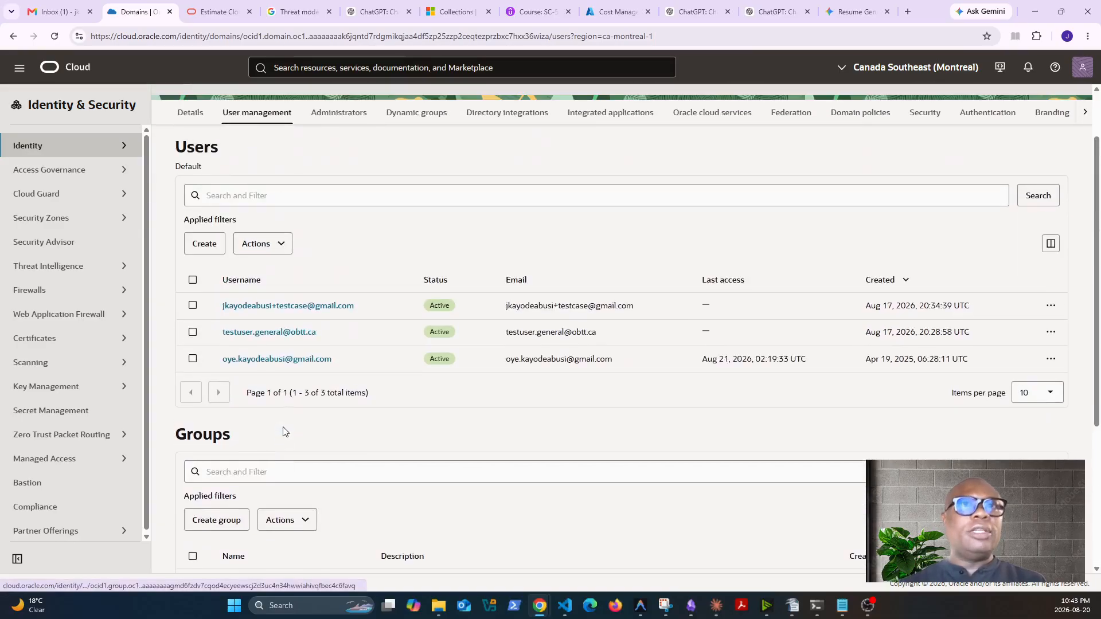
Step: Filter the Default domain's users by Inactive status and remove that filter after checking the list
{"action": "left_click", "coordinate": [247, 265]}
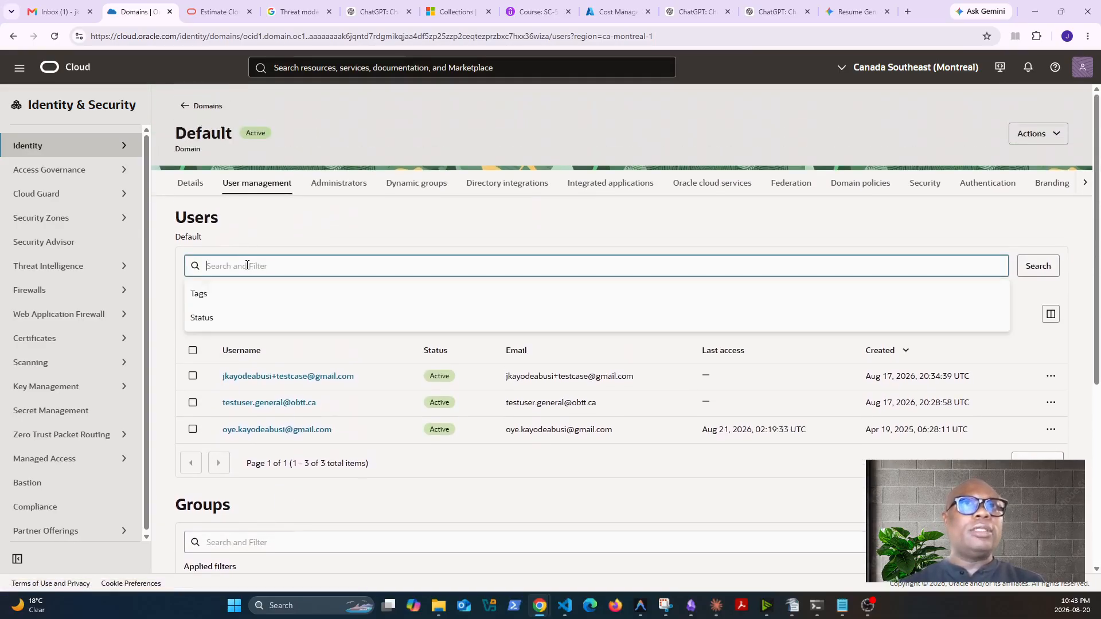
{"action": "left_click", "coordinate": [202, 317]}
{"action": "left_click", "coordinate": [196, 345]}
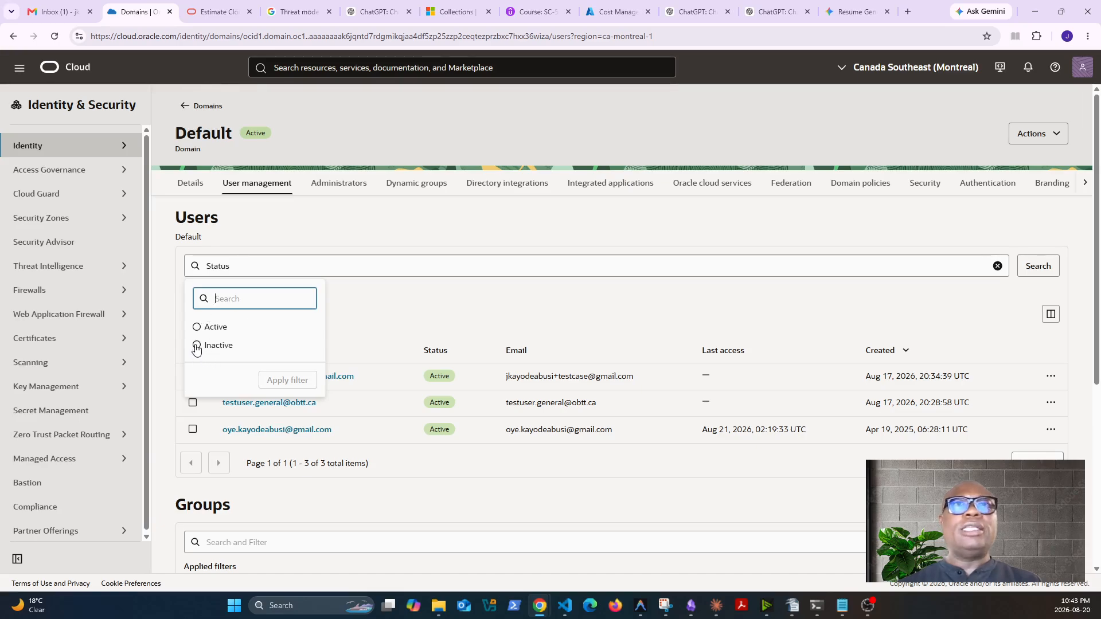
{"action": "left_click", "coordinate": [286, 379]}
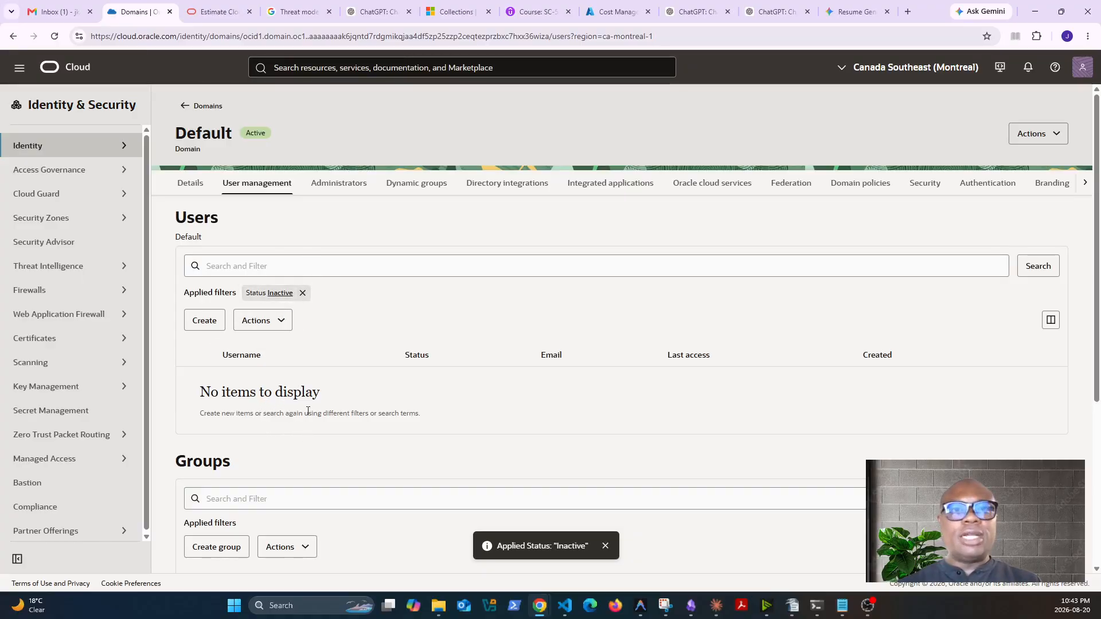
{"action": "left_click", "coordinate": [303, 293]}
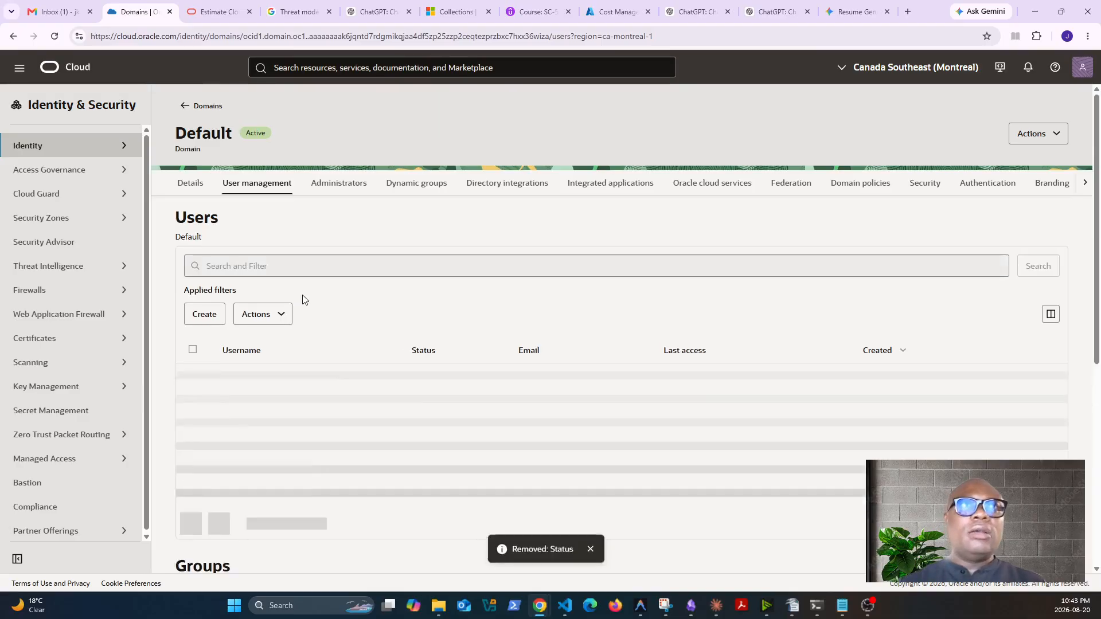
Step: Filter the Default domain's users by Active status and look over the list
{"action": "left_click", "coordinate": [219, 271]}
{"action": "left_click", "coordinate": [203, 314]}
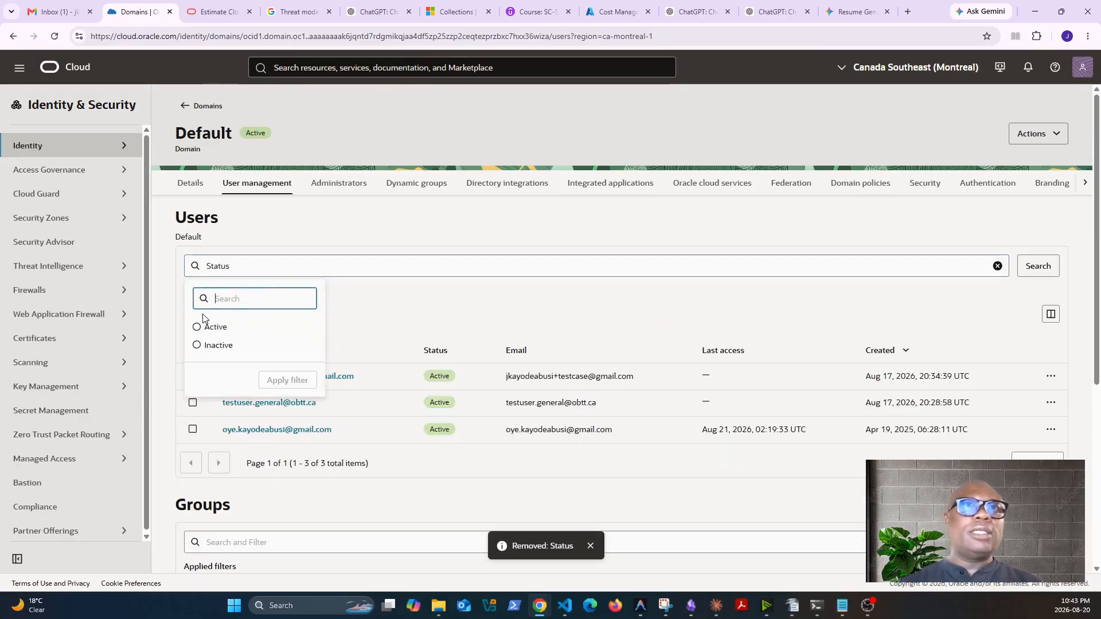
{"action": "left_click", "coordinate": [207, 327]}
{"action": "left_click", "coordinate": [287, 381]}
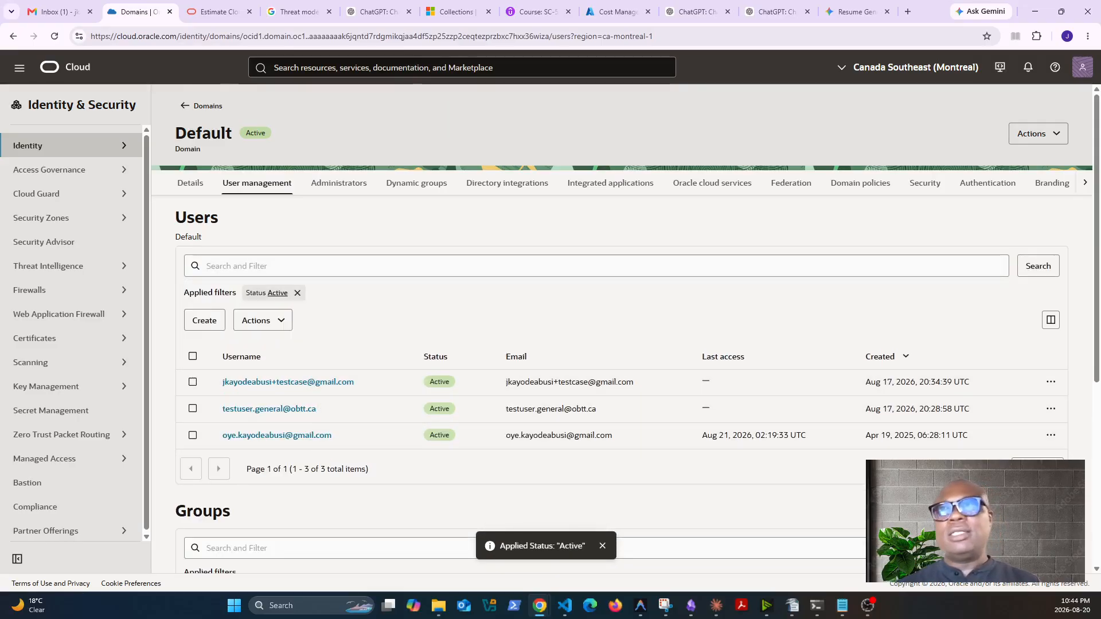
{"action": "scroll", "coordinate": [720, 438], "scroll_direction": "down", "scroll_amount": 2}
{"action": "scroll", "coordinate": [497, 398], "scroll_direction": "up", "scroll_amount": 2}
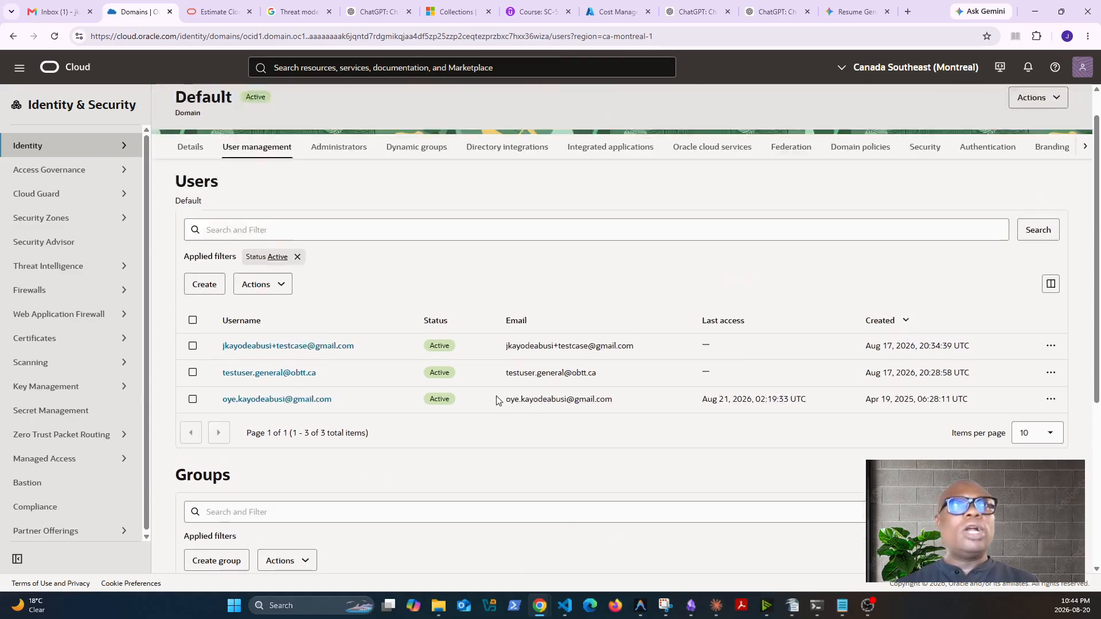
Step: Examine the bulk actions for users and the individual actions for the first listed user, without choosing any
{"action": "left_click", "coordinate": [280, 322]}
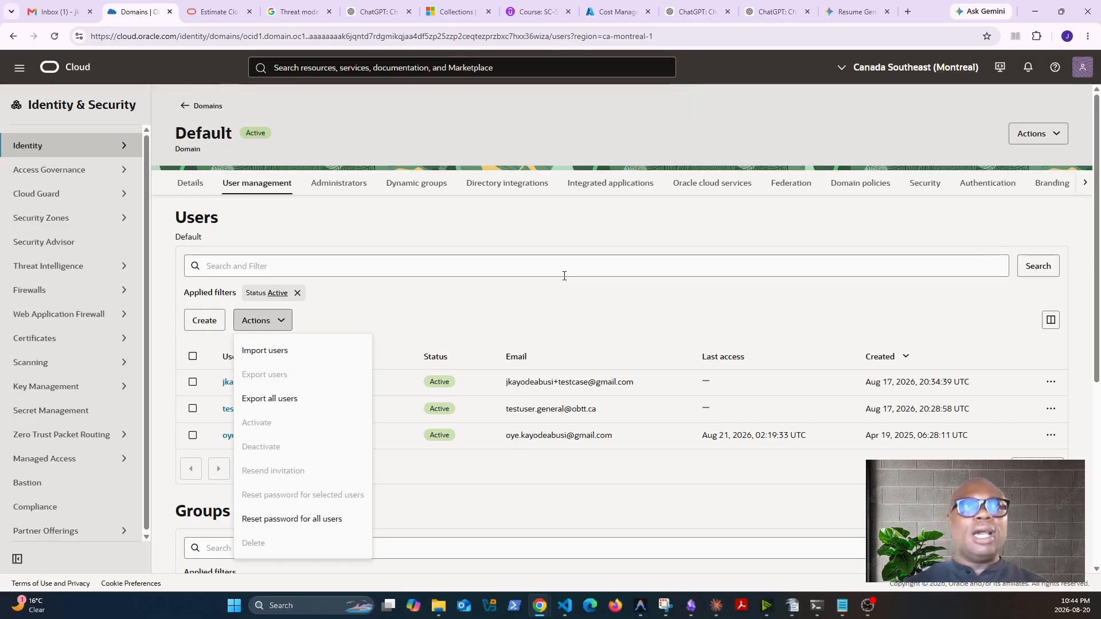
{"action": "left_click", "coordinate": [546, 311]}
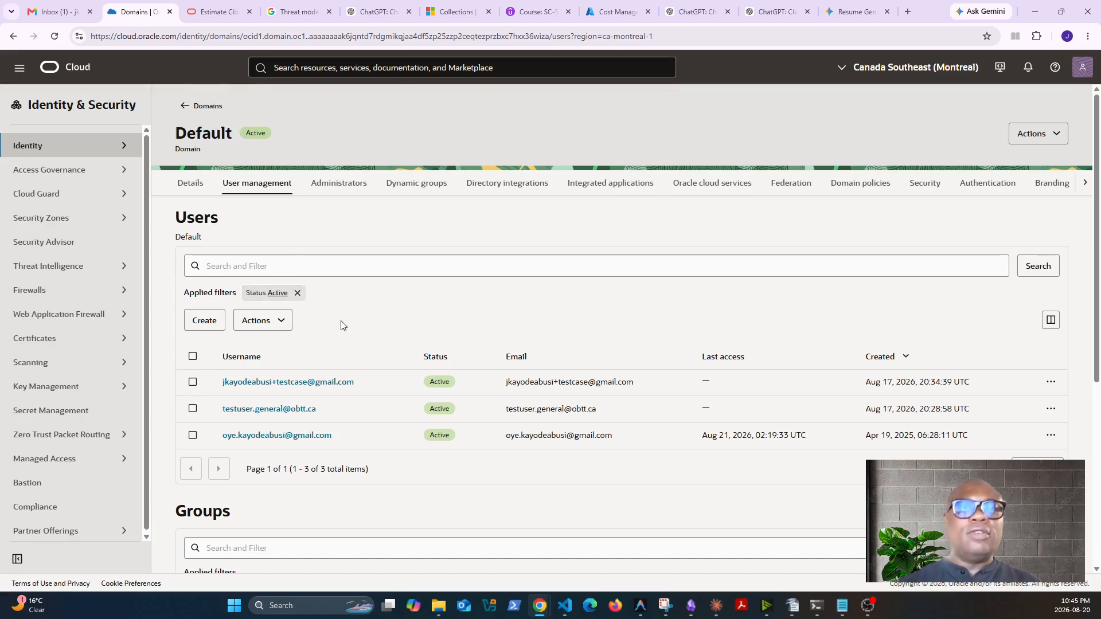
{"action": "key", "text": "alt+Tab"}
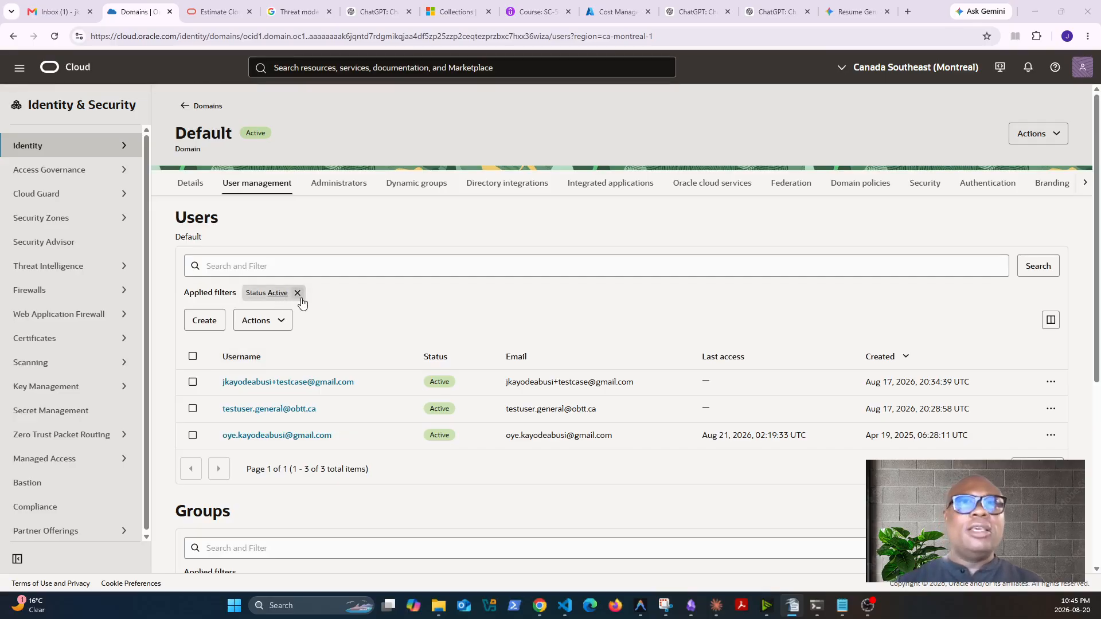
{"action": "left_click", "coordinate": [1050, 382]}
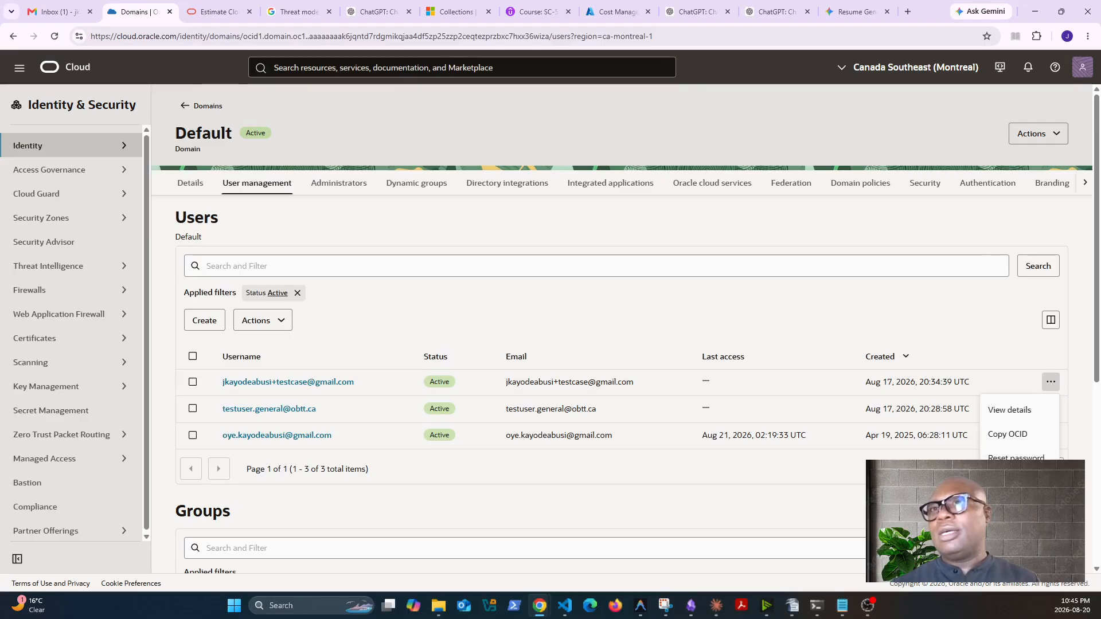
{"action": "left_click", "coordinate": [939, 287]}
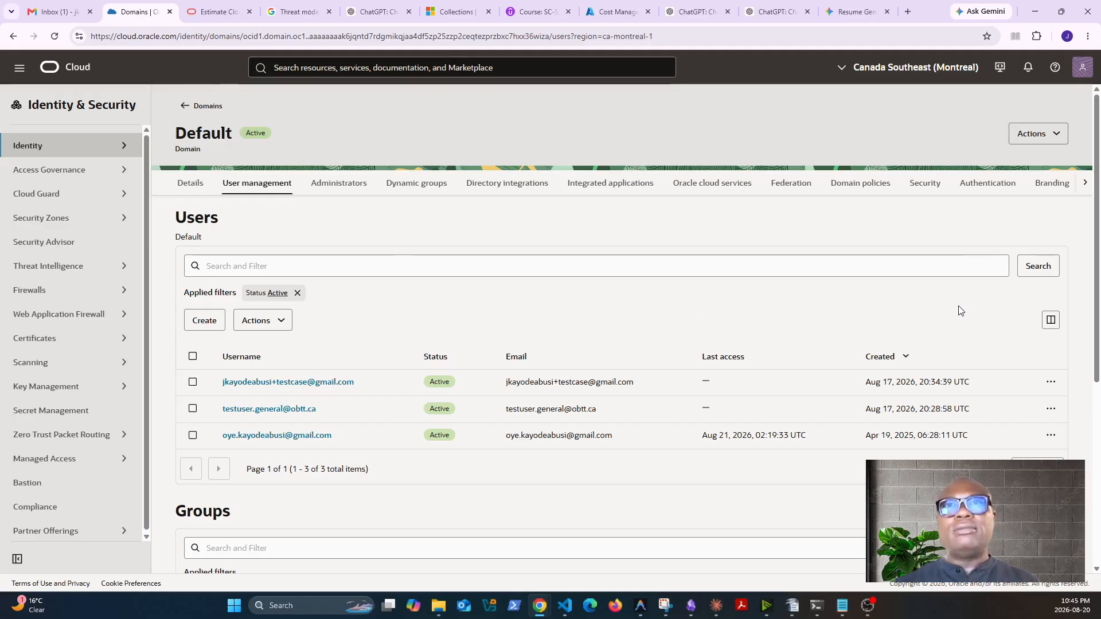
{"action": "scroll", "coordinate": [682, 420], "scroll_direction": "down", "scroll_amount": 4}
{"action": "scroll", "coordinate": [724, 394], "scroll_direction": "up", "scroll_amount": 3}
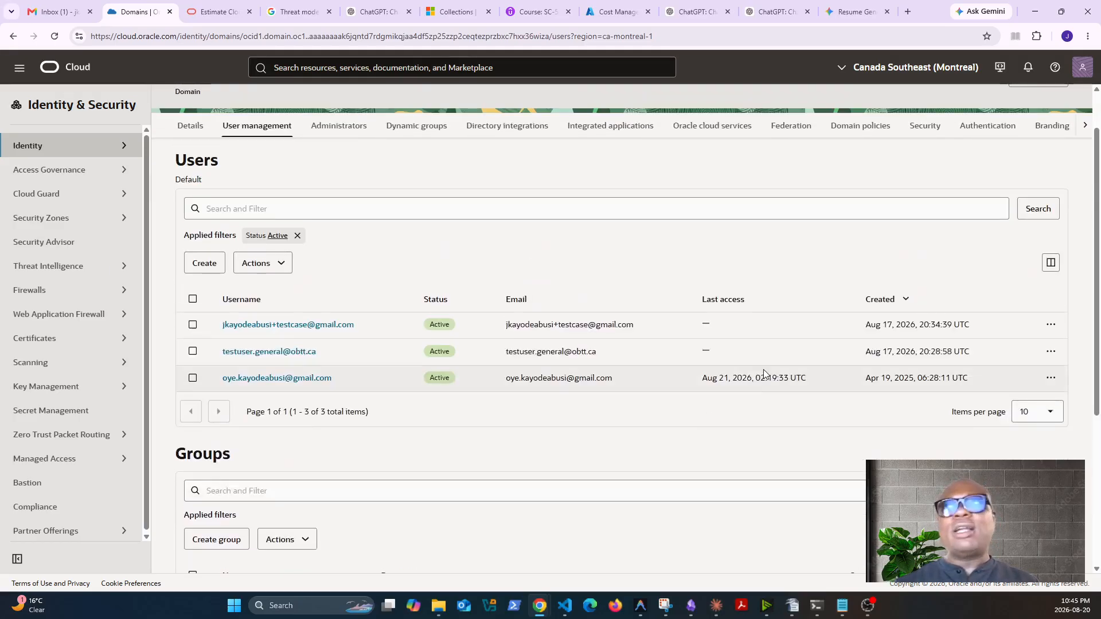